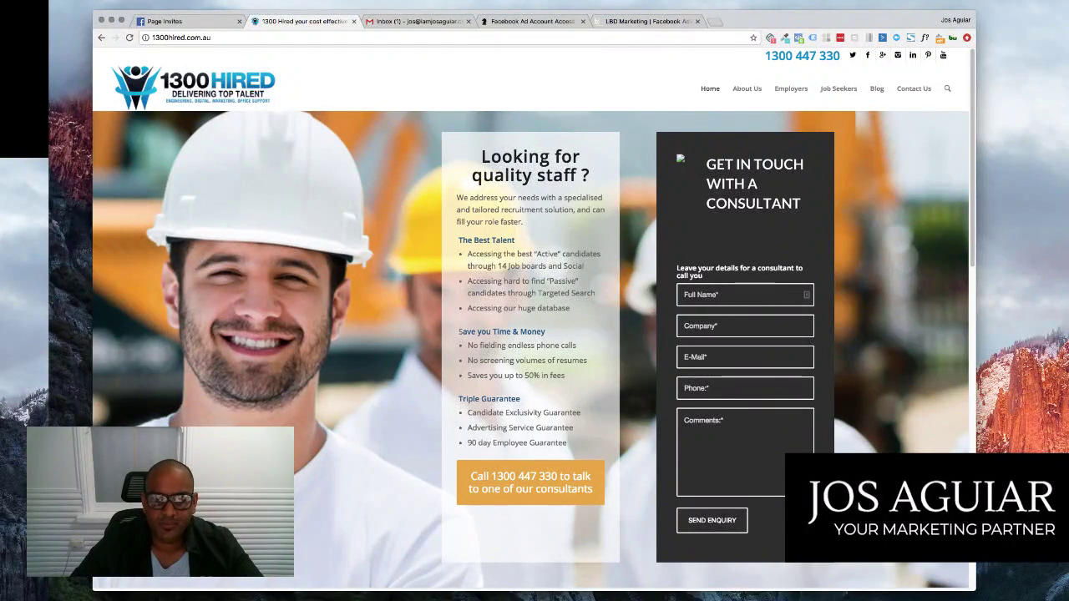
- Examine the home page's hero section, including the staffing offer and the consultant contact form
left_click(754, 183)
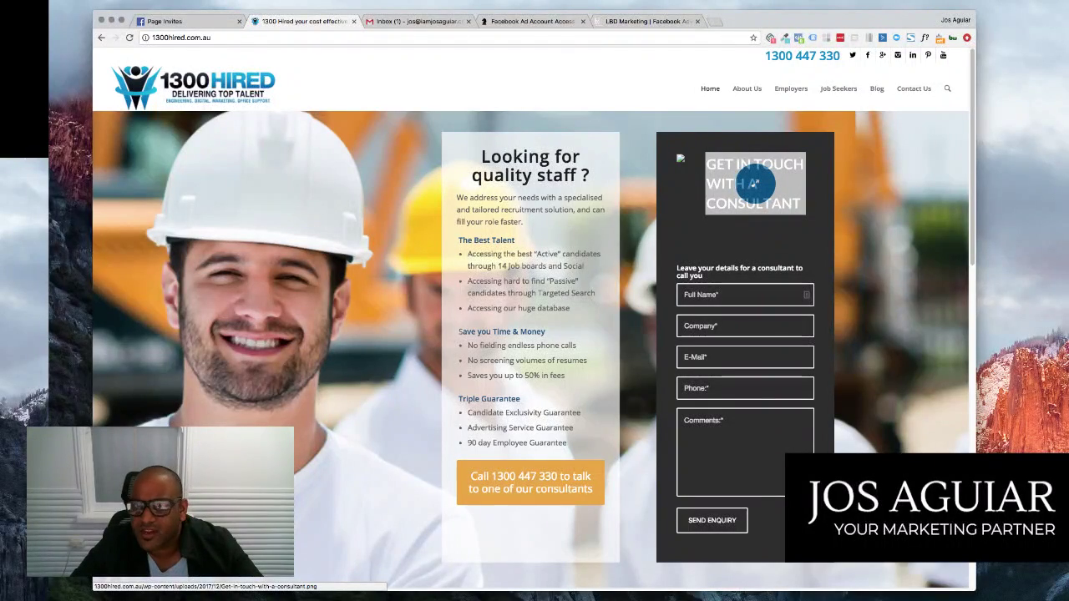
scroll(755, 183, "down", 1)
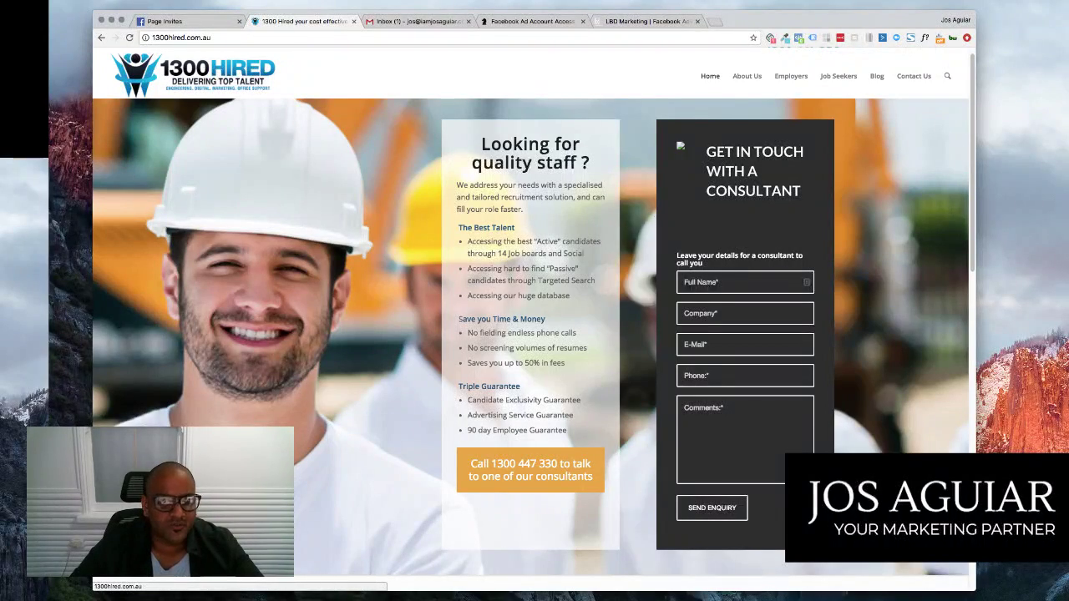
scroll(530, 320, "up", 1)
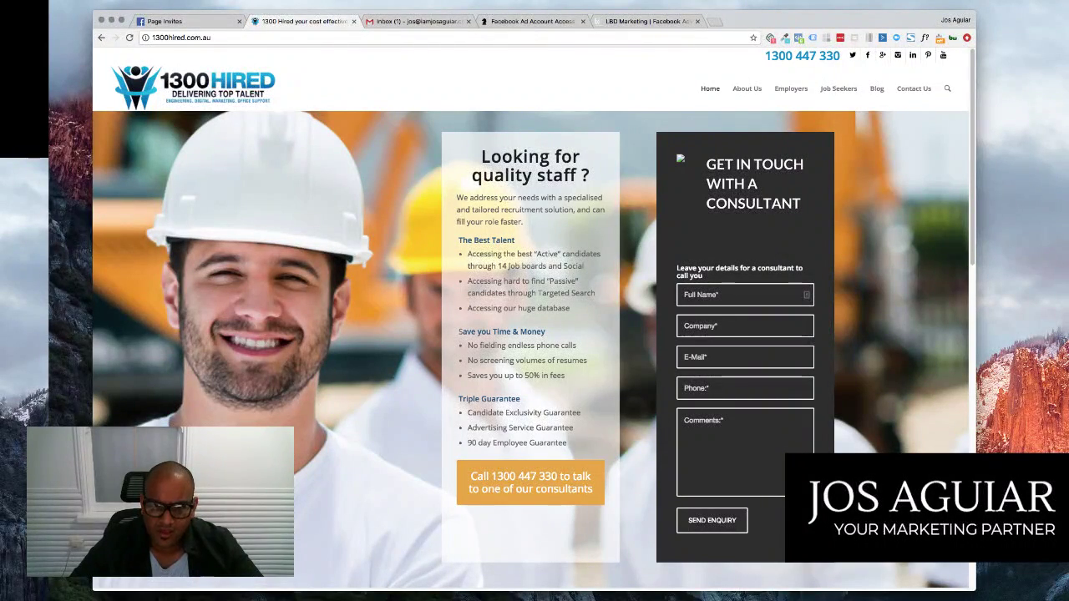
- Examine the customer testimonials and the service benefit columns on the home page
scroll(531, 318, "down", 5)
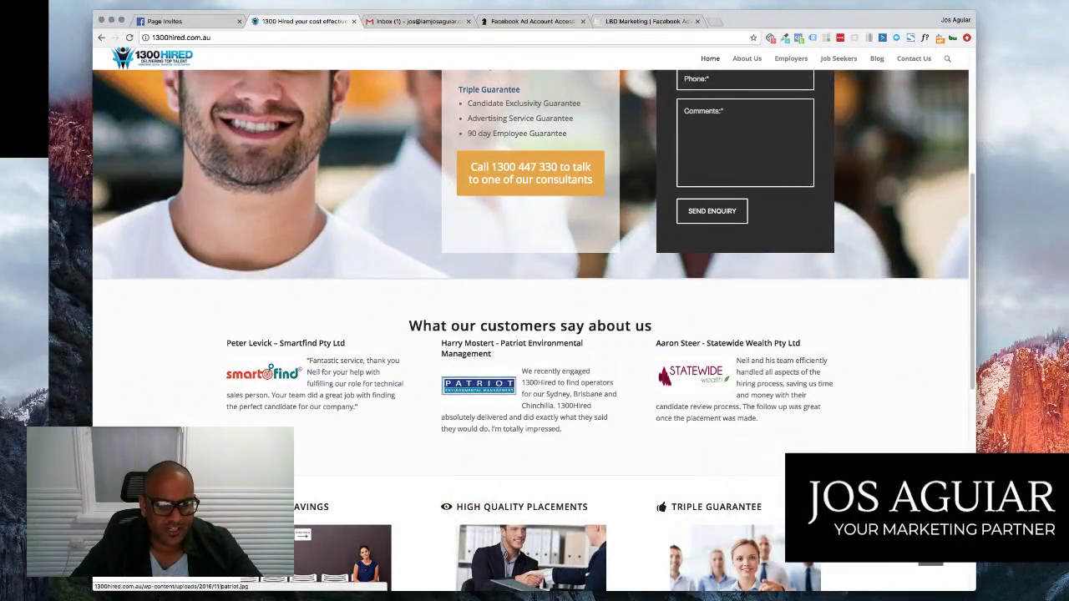
scroll(479, 385, "down", 1)
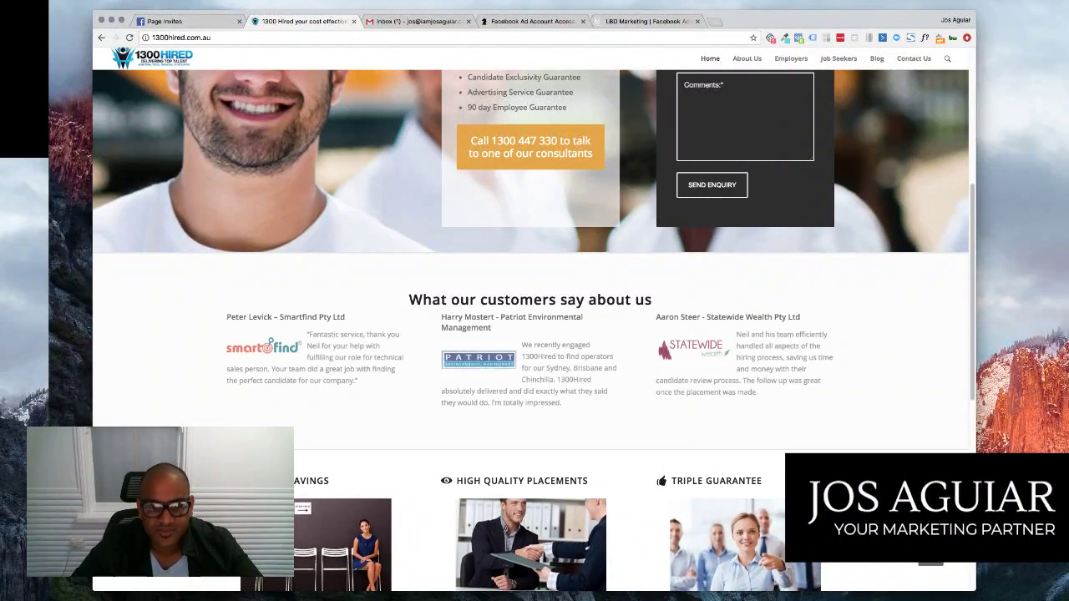
scroll(530, 332, "down", 1)
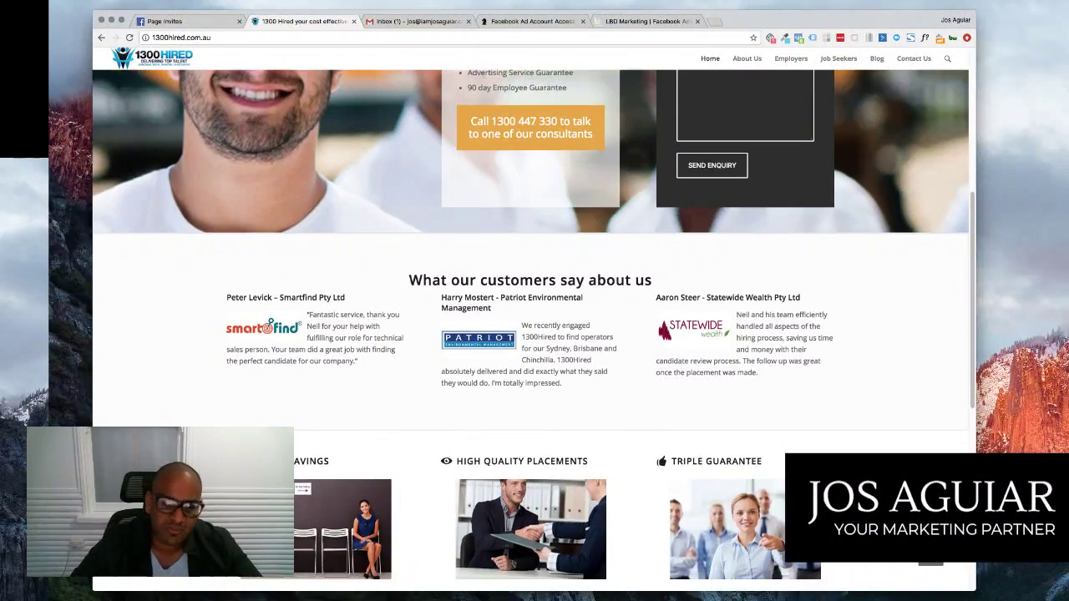
scroll(529, 331, "up", 5)
scroll(530, 332, "down", 2)
scroll(531, 318, "down", 5)
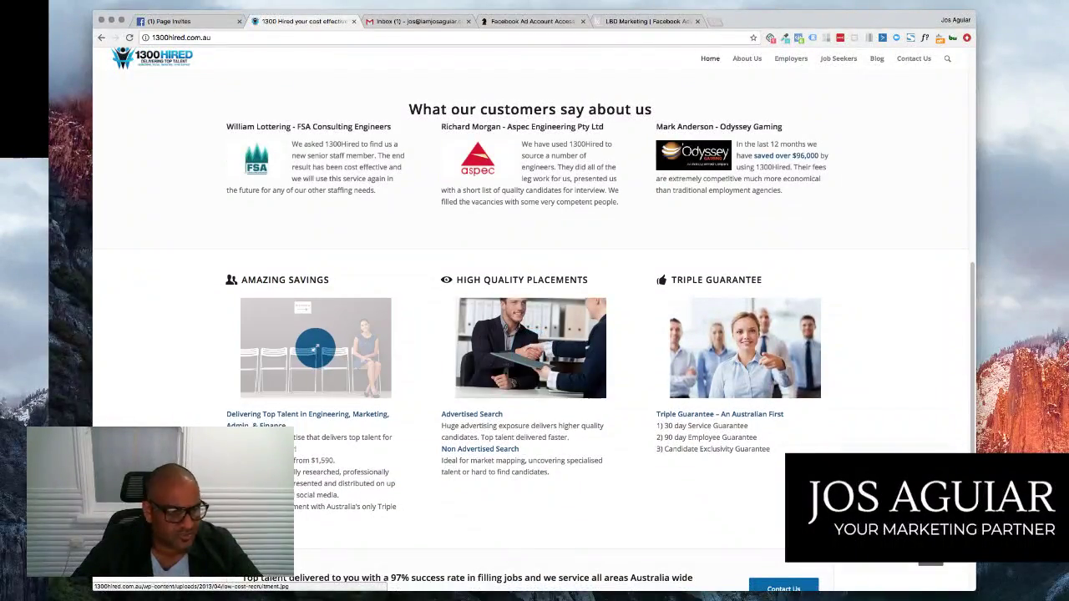
- View the enlarged Amazing Savings image, and close it again
scroll(315, 346, "up", 1)
left_click(315, 353)
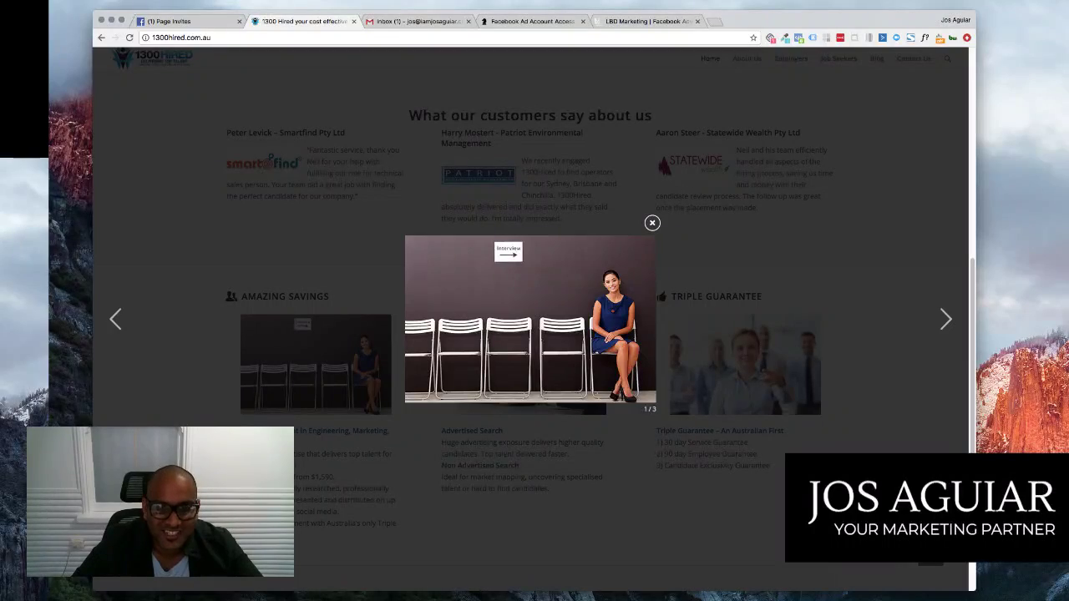
left_click(652, 223)
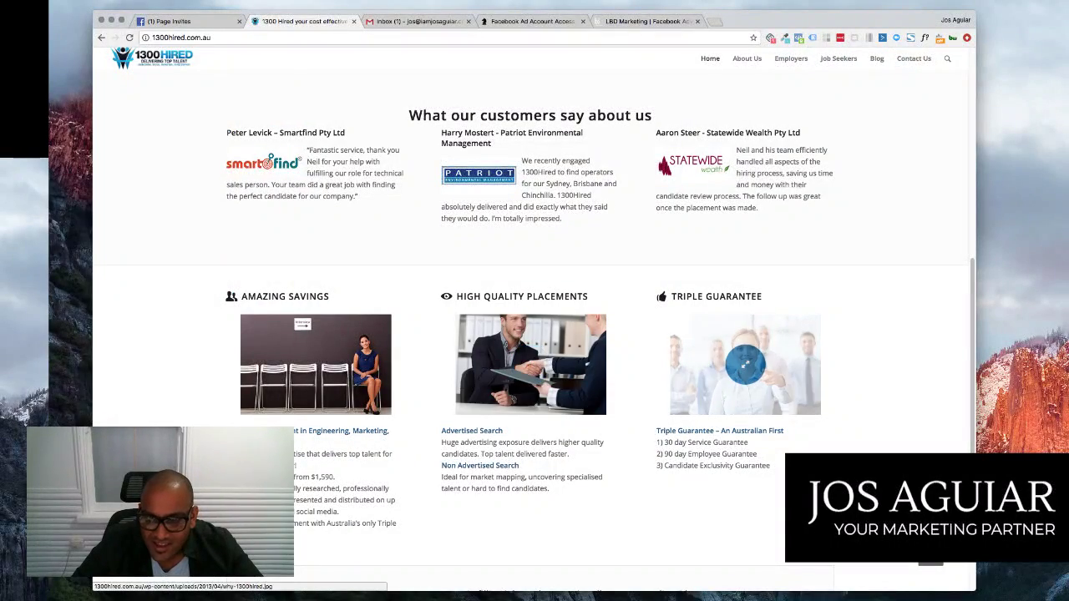
- Read the success rate and Triple Guarantee banner above the footer, highlighting "30 day Service Guarantee"
scroll(744, 364, "down", 5)
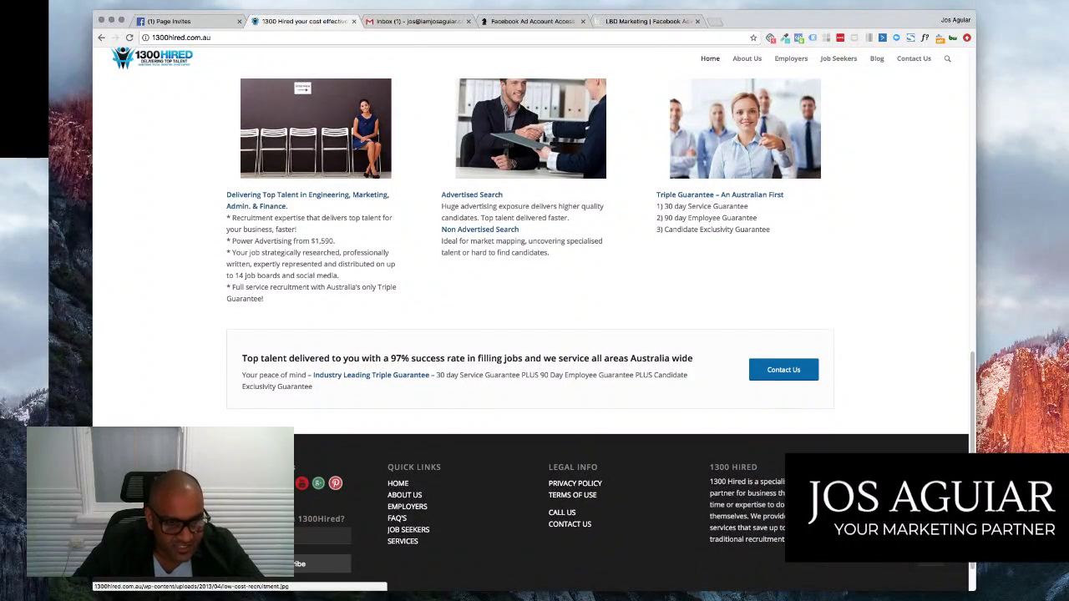
left_click_drag(253, 358, 693, 358)
left_click_drag(313, 387, 242, 375)
left_click(242, 375)
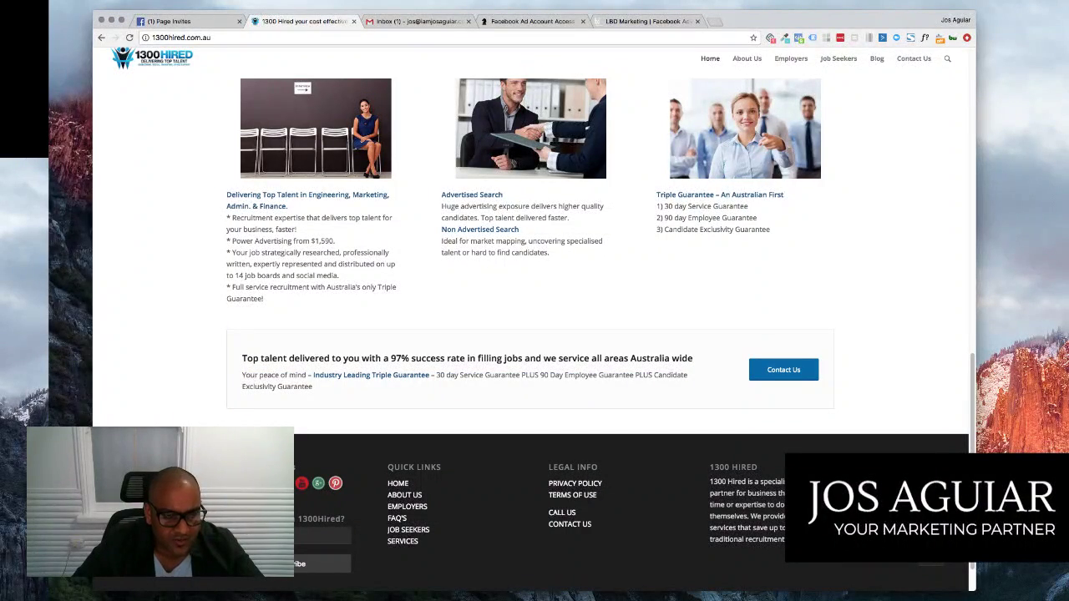
left_click_drag(312, 387, 306, 375)
left_click(307, 375)
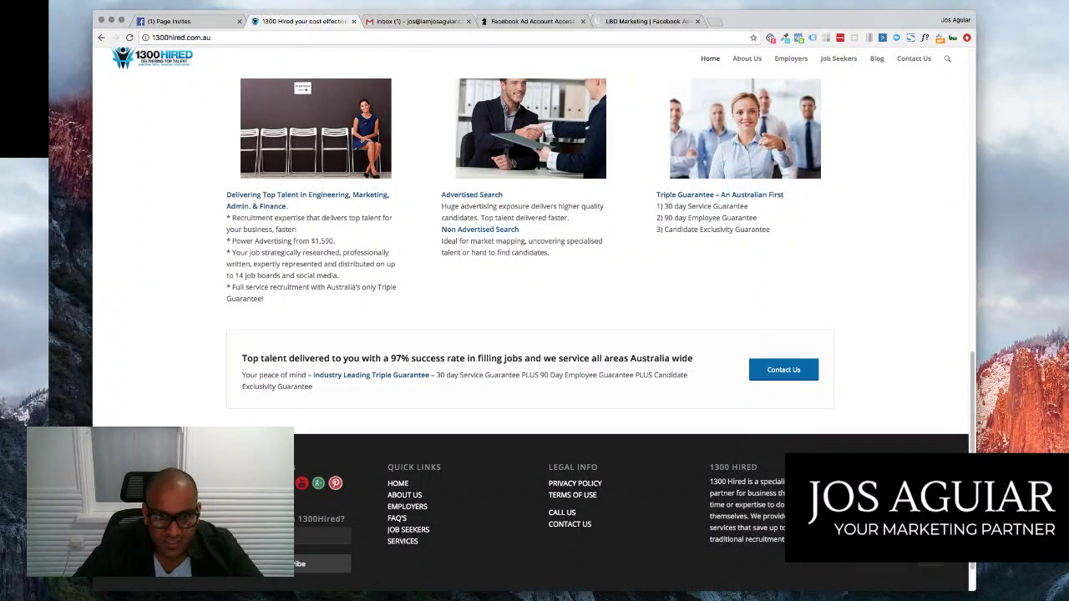
left_click_drag(436, 375, 516, 375)
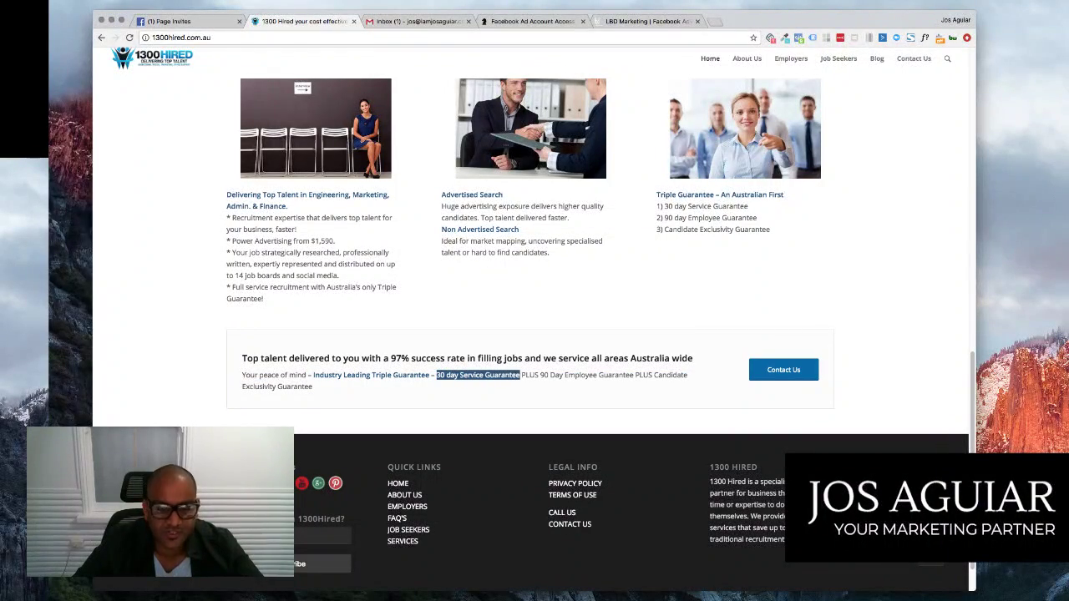
left_click(519, 375)
scroll(533, 322, "down", 1)
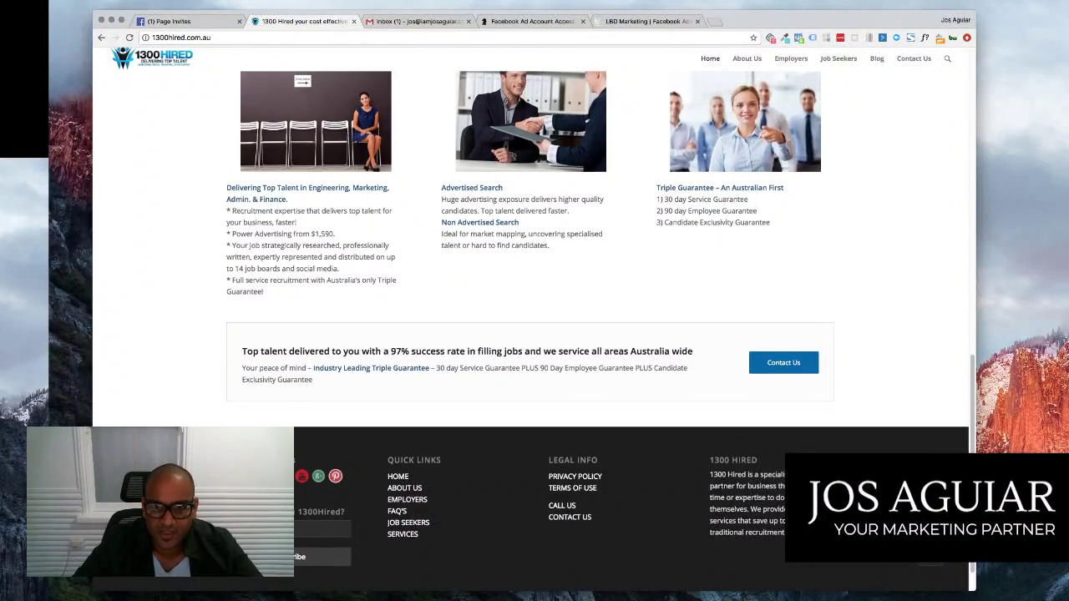
- Review the testimonials and the three benefit columns again, and return to the start of the home page
scroll(532, 351, "up", 5)
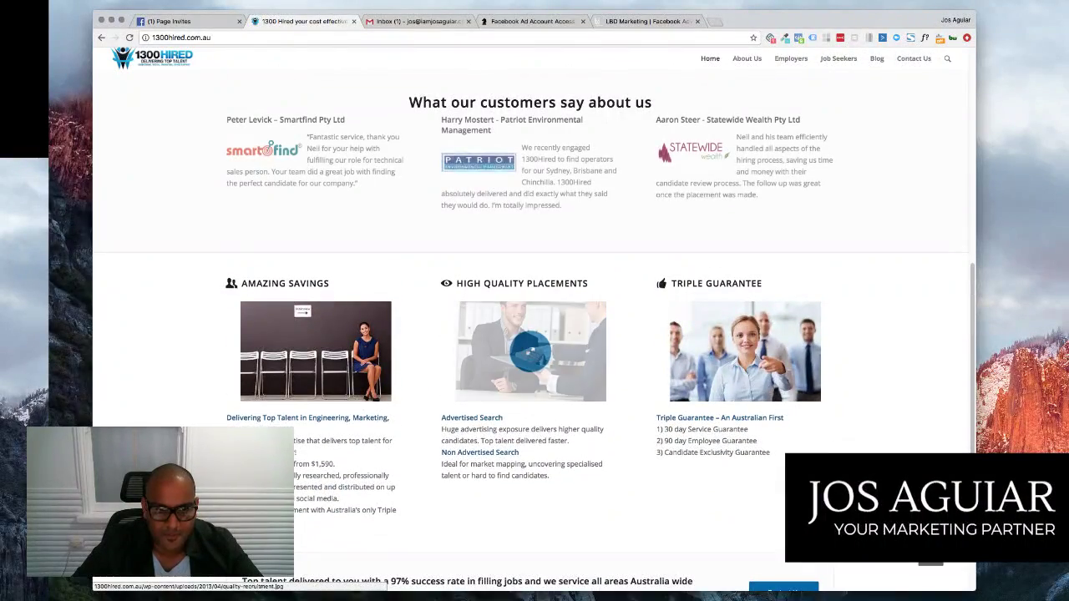
scroll(532, 351, "up", 1)
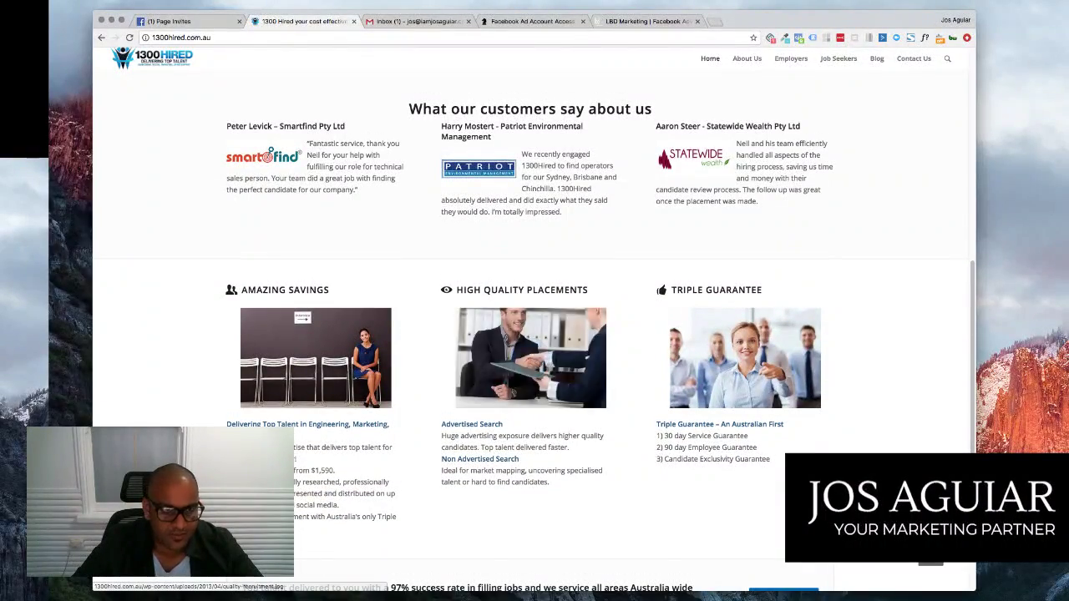
scroll(531, 359, "up", 1)
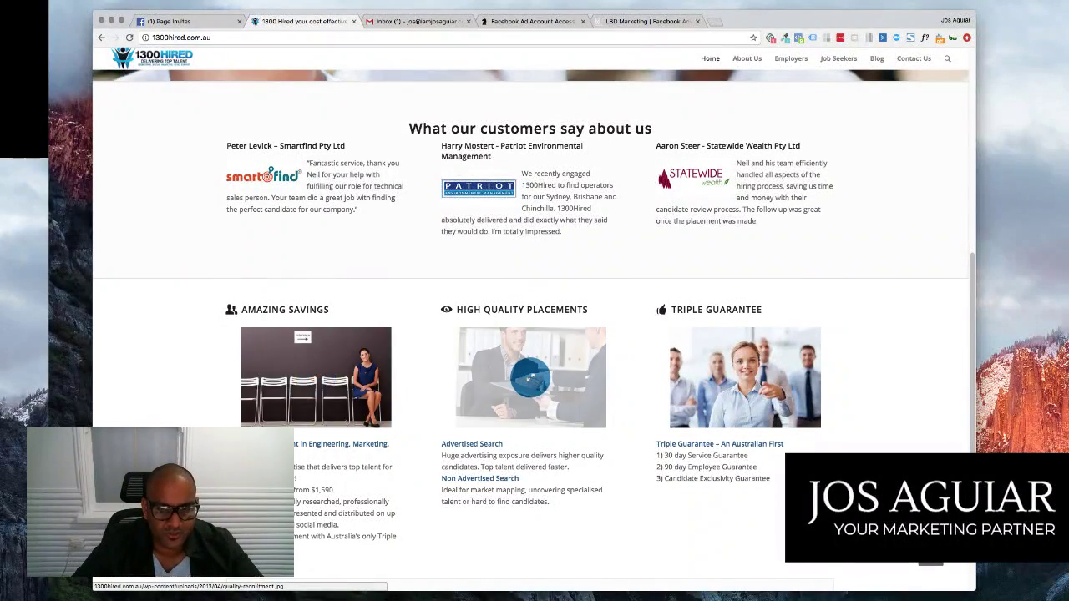
scroll(531, 368, "down", 1)
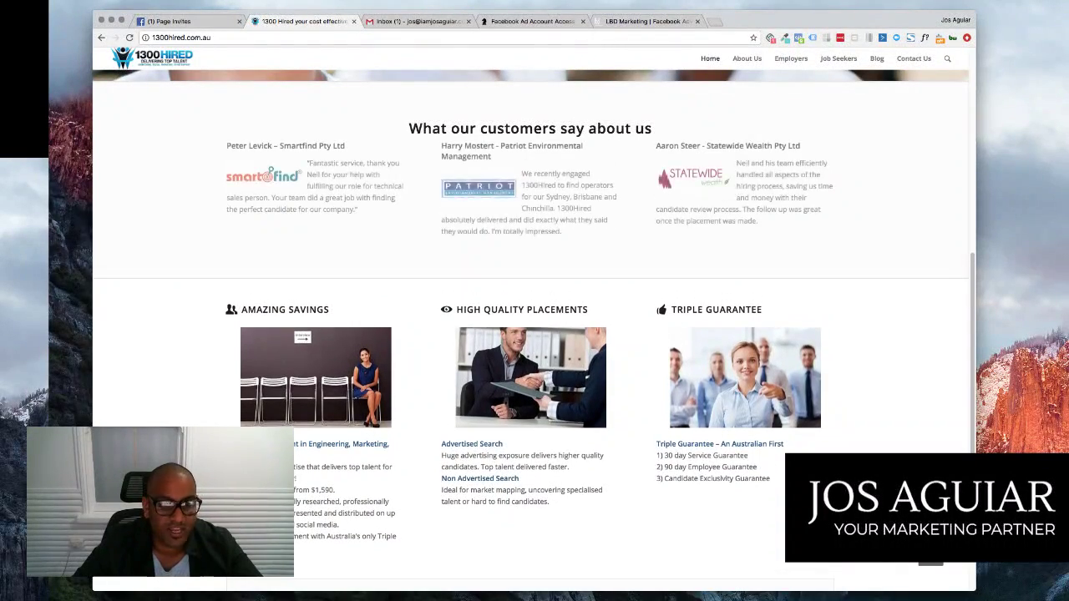
scroll(531, 422, "up", 2)
scroll(531, 418, "up", 10)
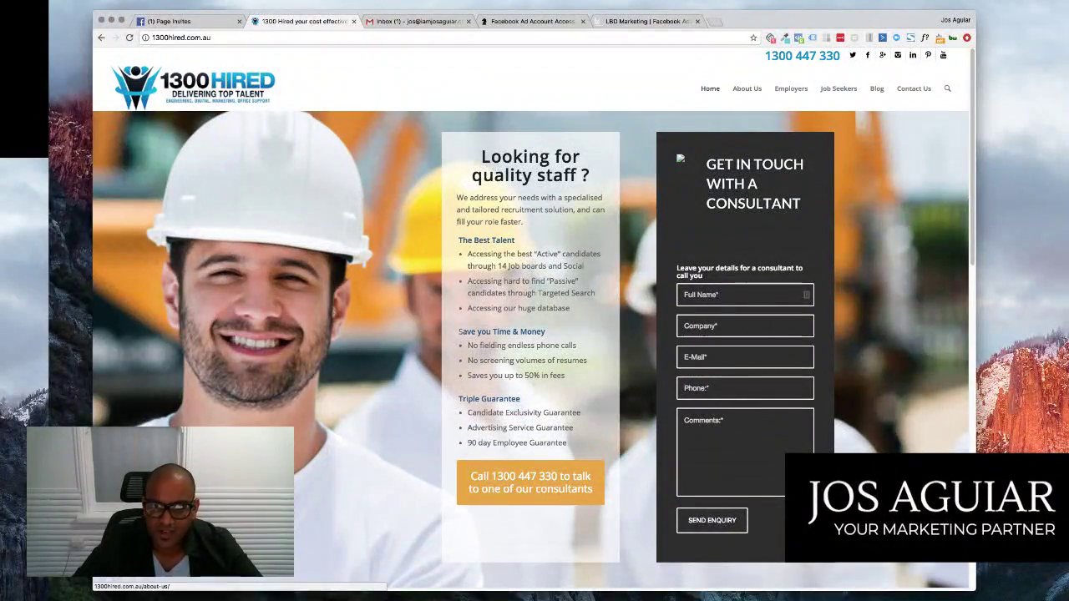
- Open the About Us page and examine its company introduction, team profile and consultant enquiry form
left_click(747, 89)
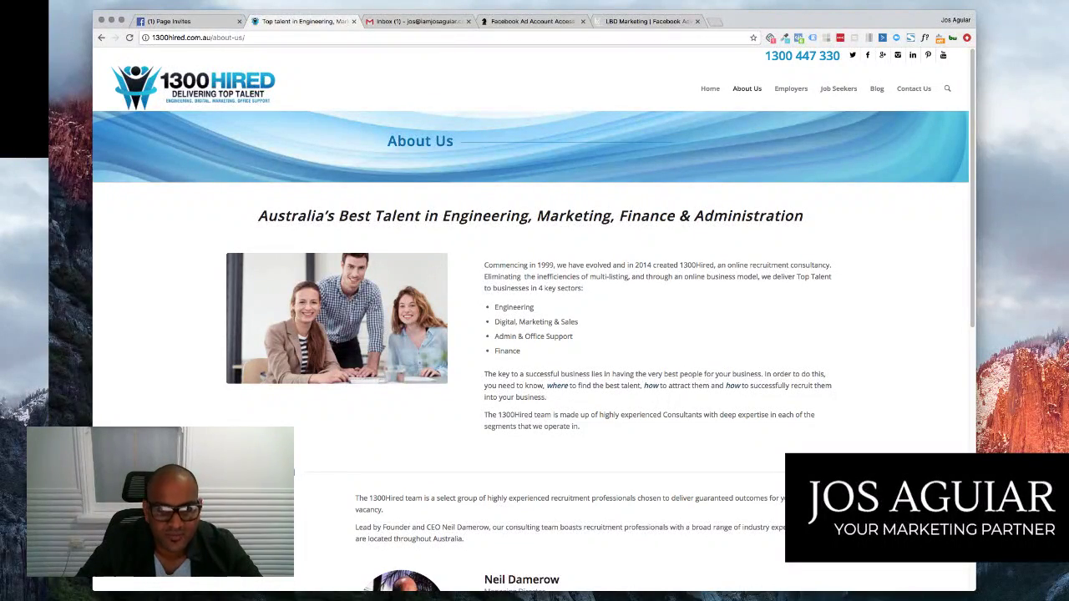
scroll(530, 318, "down", 1)
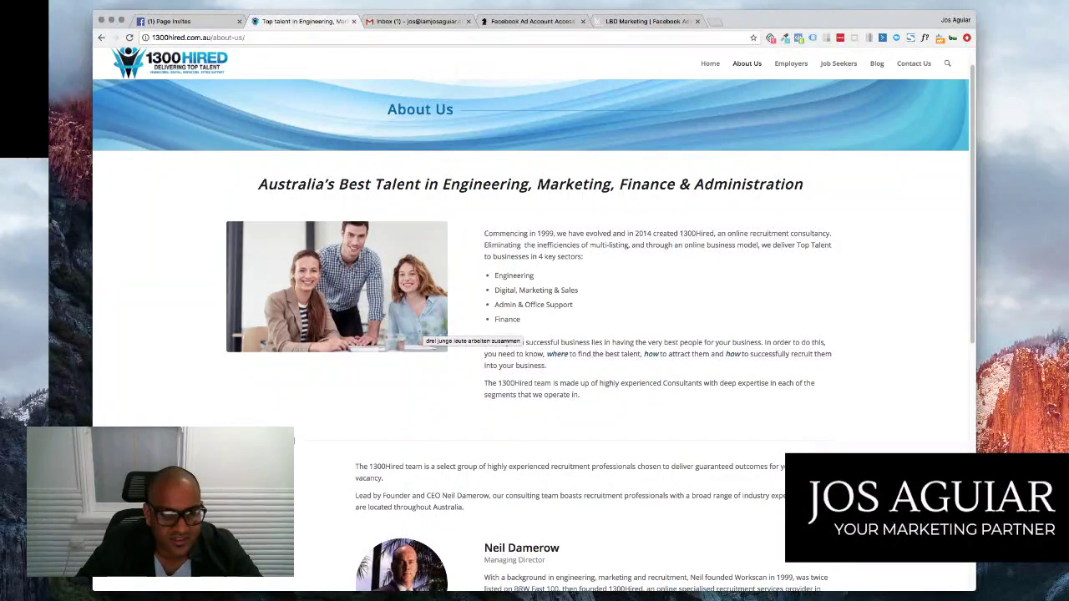
scroll(427, 334, "down", 5)
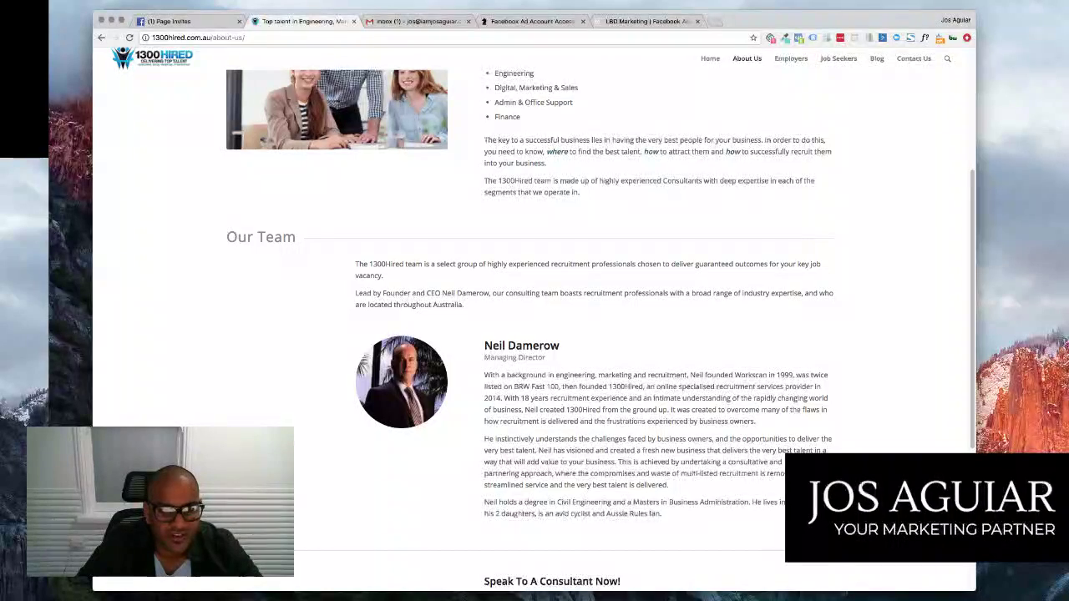
scroll(534, 334, "down", 3)
scroll(535, 334, "up", 6)
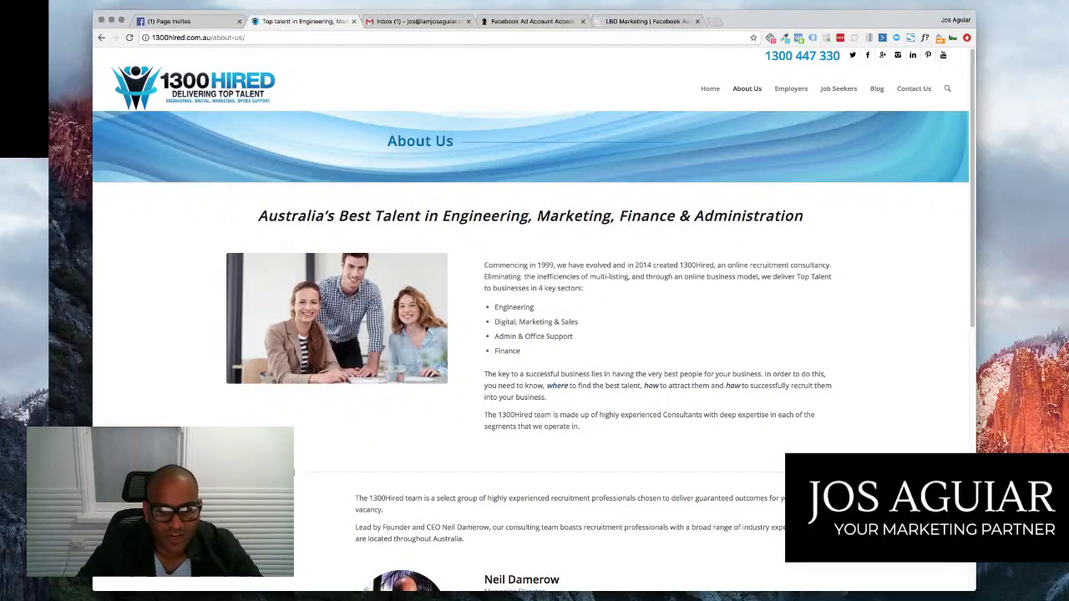
scroll(534, 334, "down", 2)
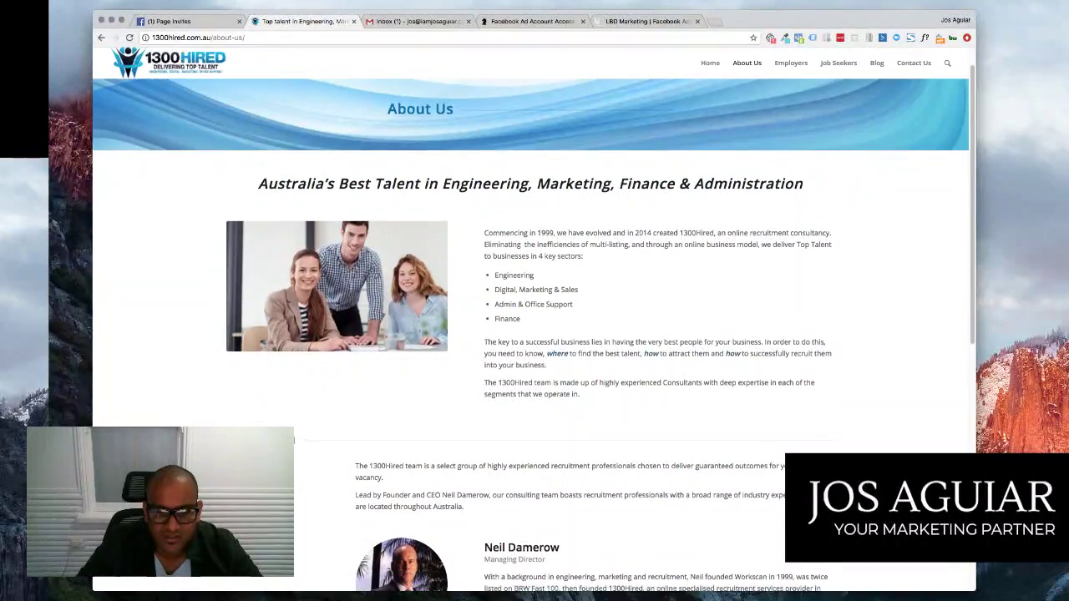
scroll(534, 334, "down", 5)
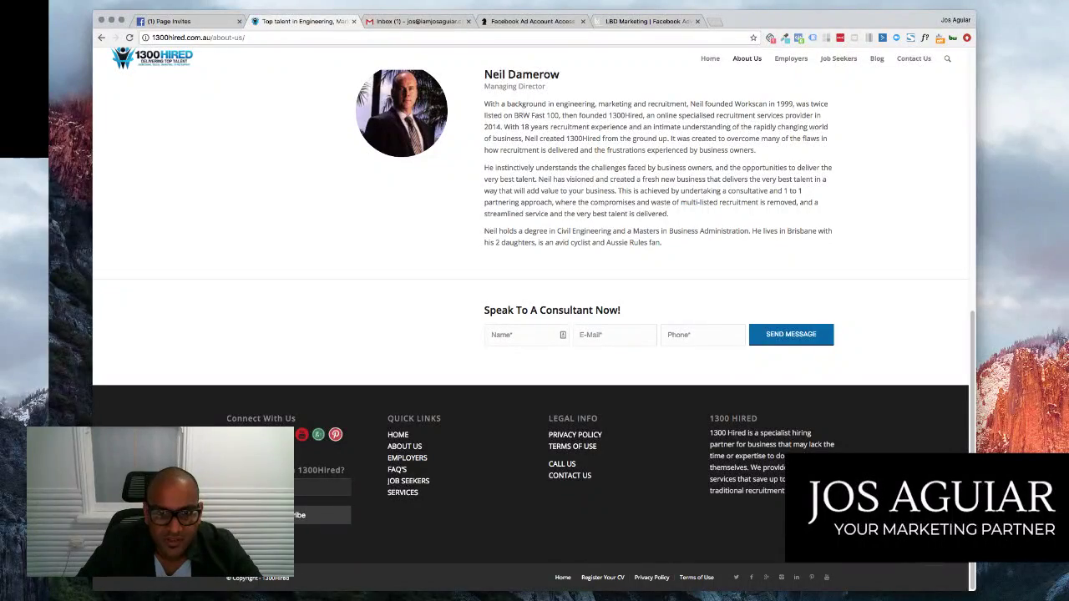
scroll(534, 334, "up", 8)
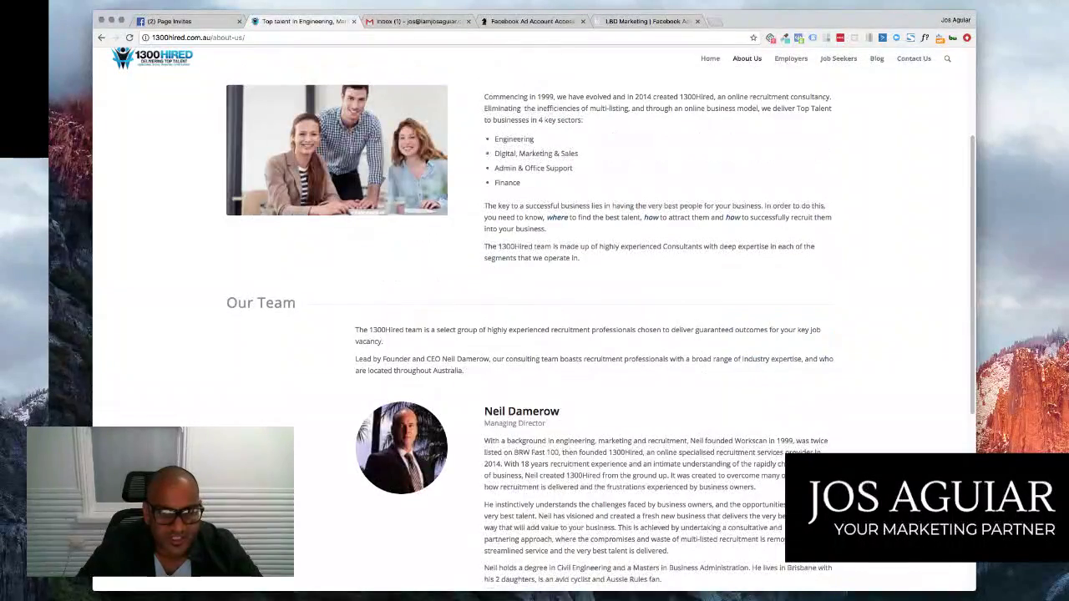
- Open the Employers page and examine its job registration form, service options, guarantees and testimonials
key("super+r")
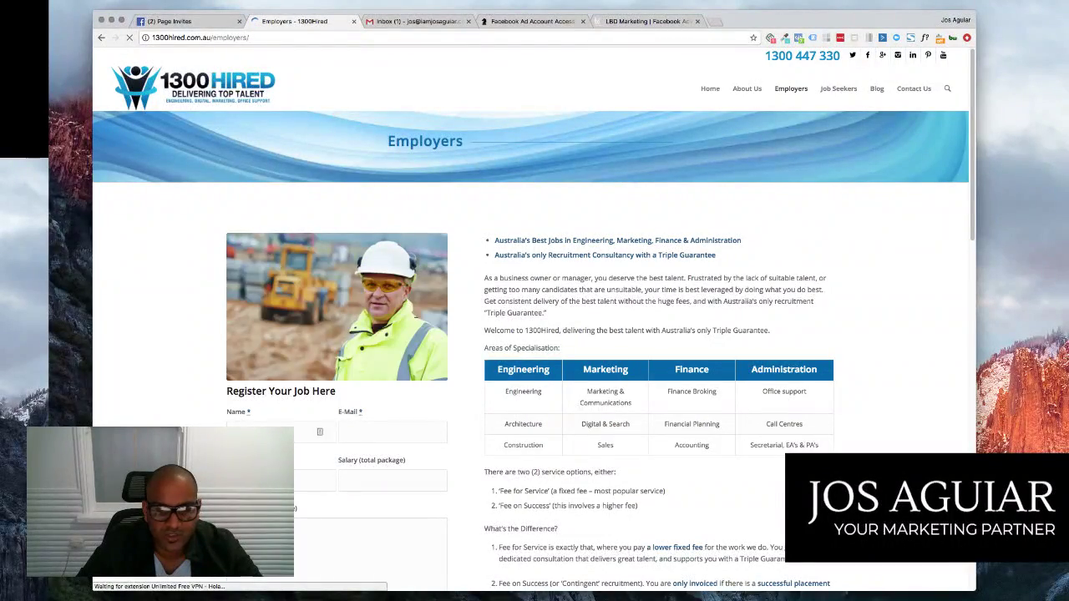
scroll(531, 321, "down", 2)
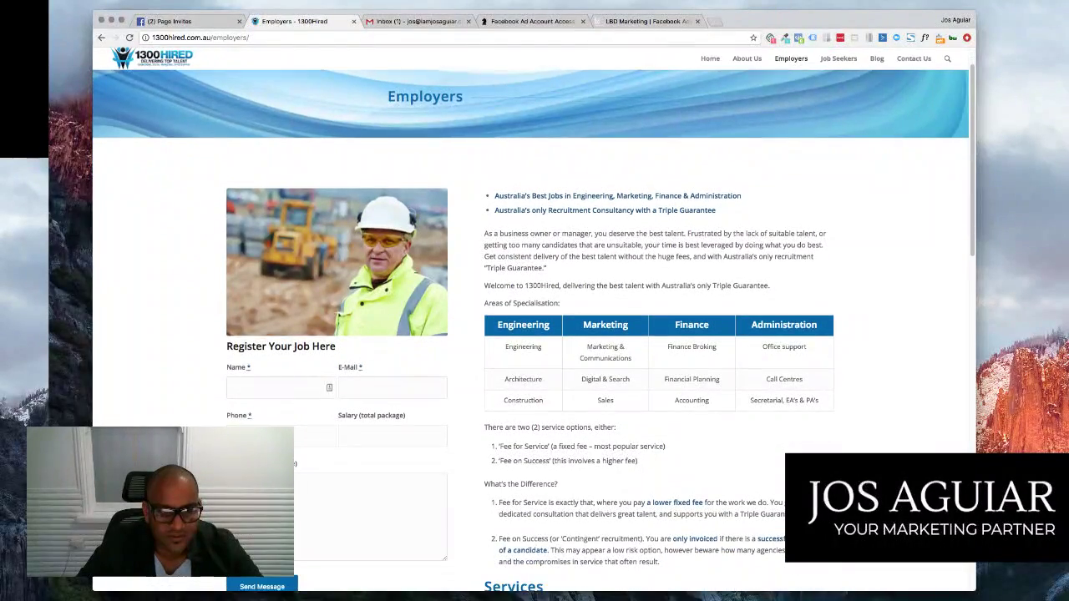
scroll(531, 321, "down", 1)
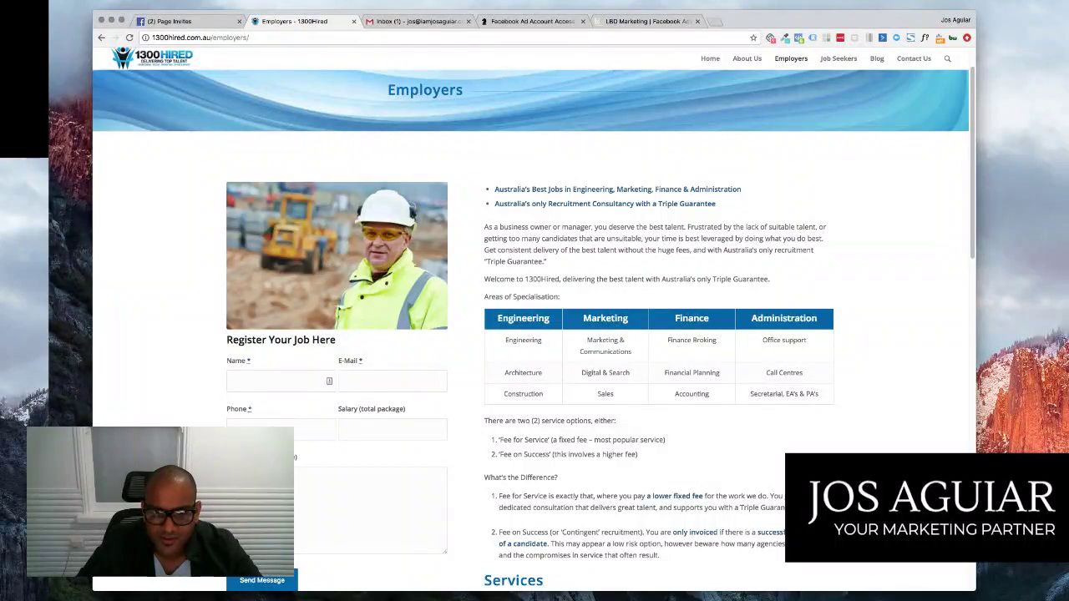
scroll(535, 334, "down", 3)
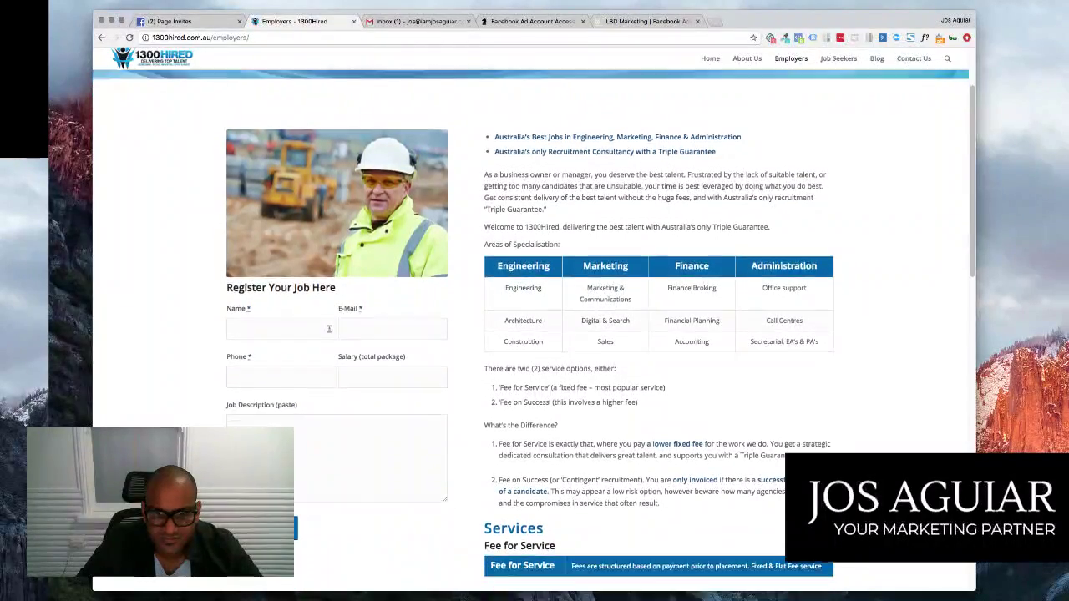
scroll(535, 334, "down", 10)
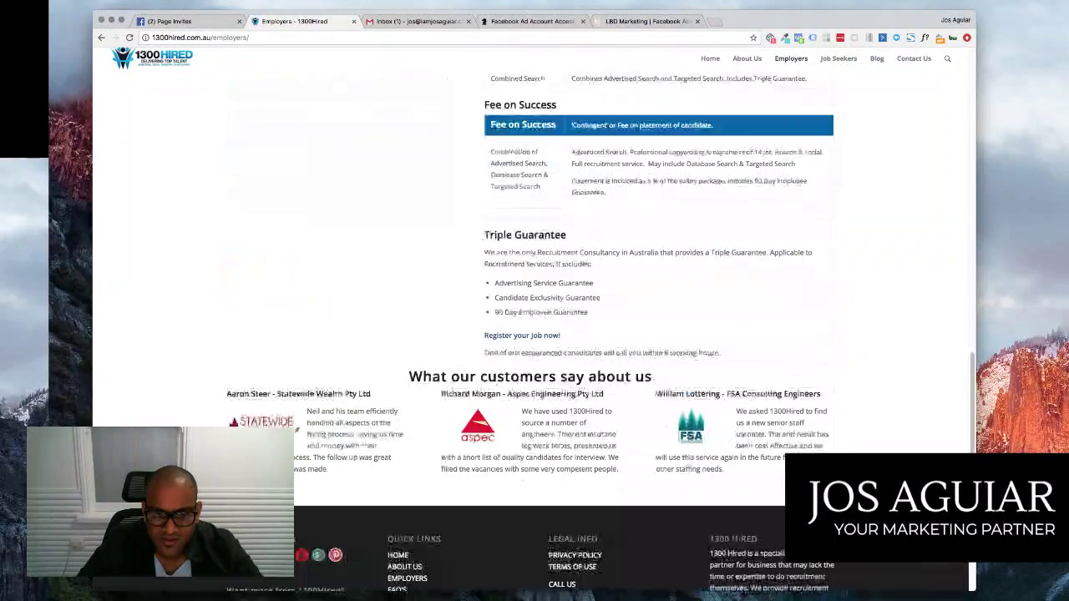
scroll(534, 334, "up", 1)
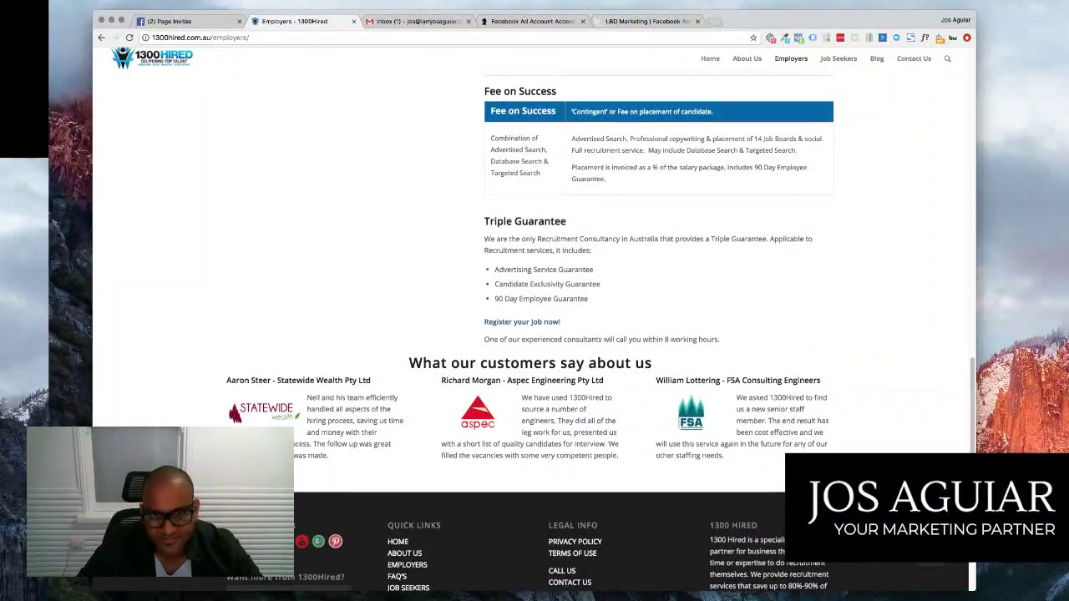
scroll(535, 334, "up", 15)
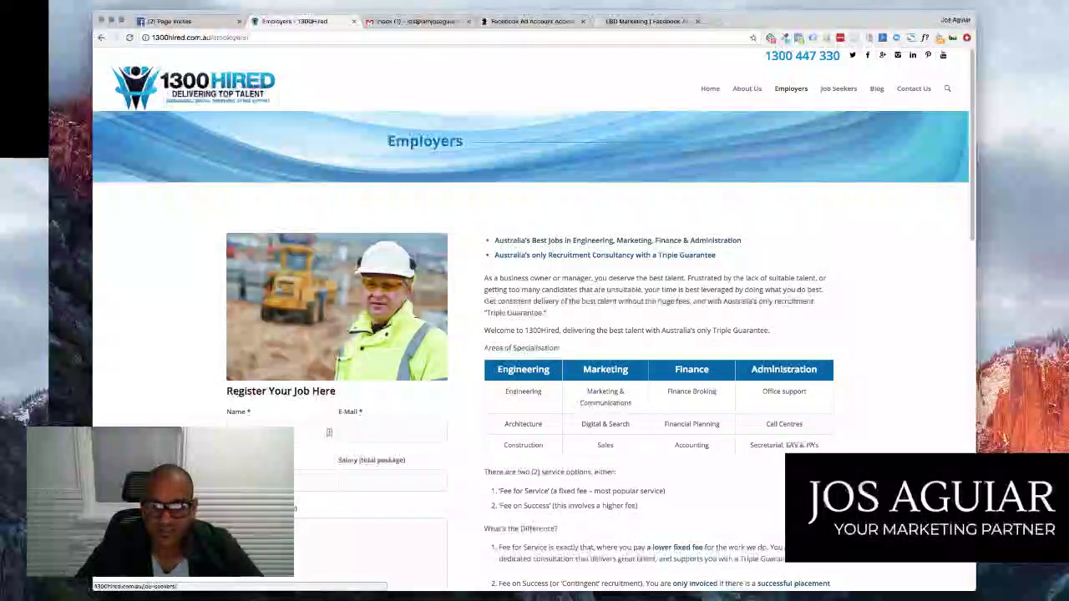
- Open the Job Seekers page and examine its registration form, resume upload and testimonials
left_click(838, 89)
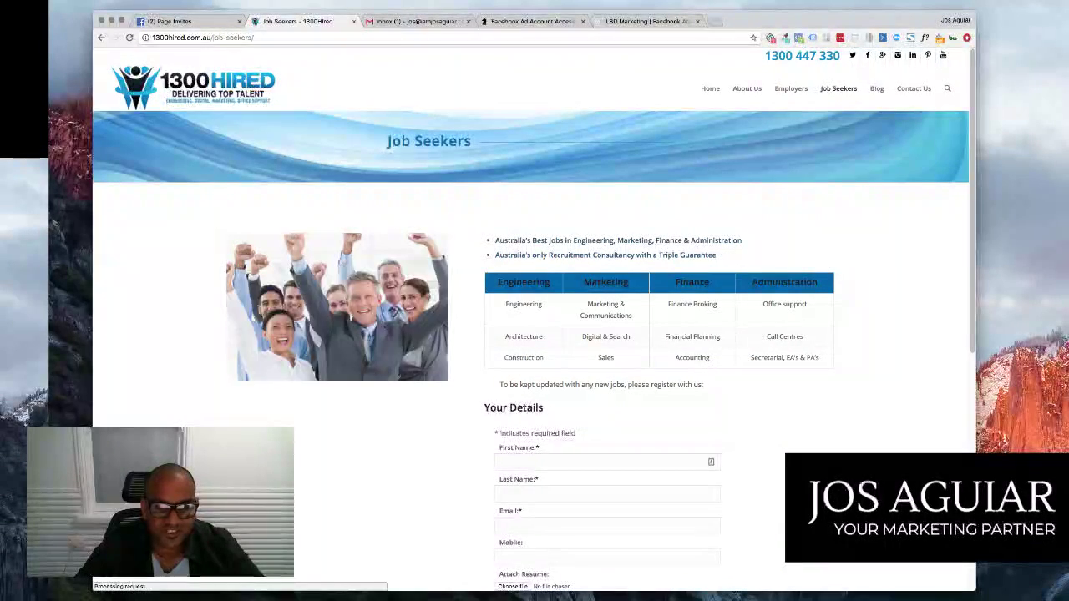
scroll(534, 321, "down", 5)
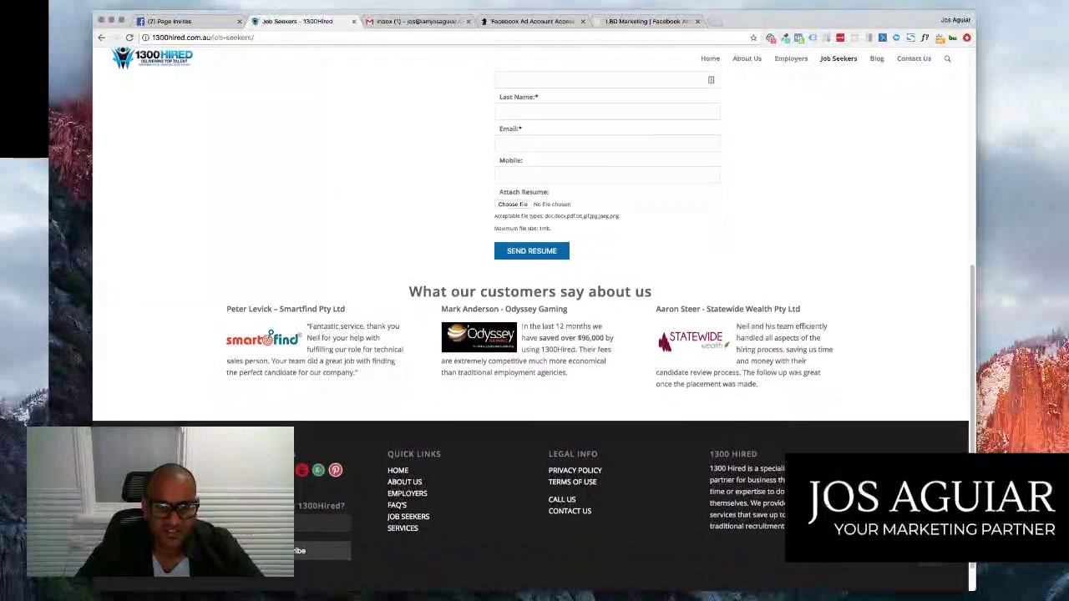
- Return to the start of the Job Seekers page and review its headline points and job category table
scroll(534, 321, "up", 5)
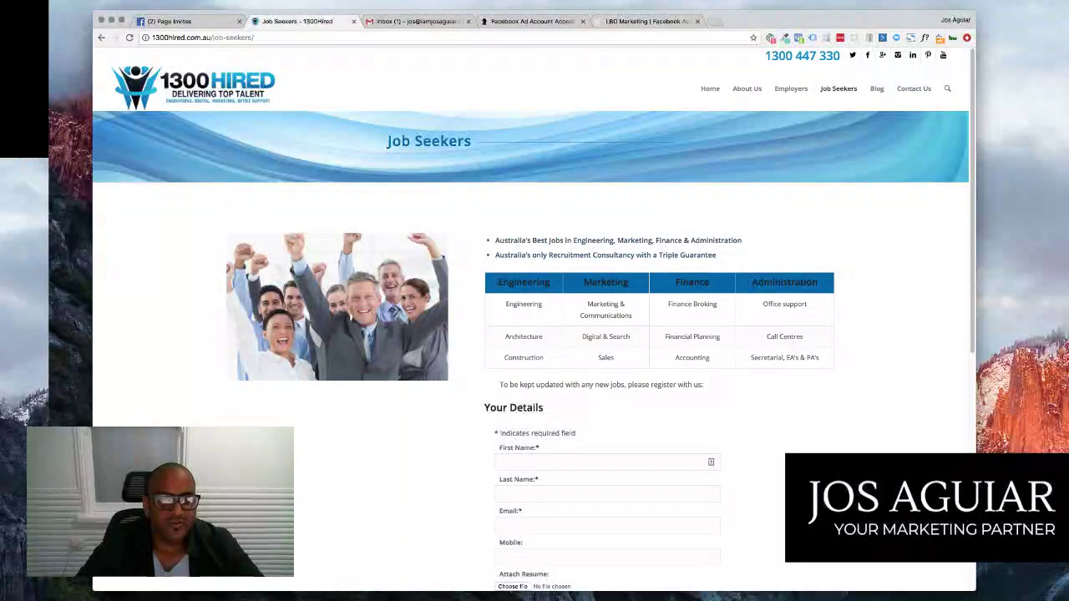
scroll(531, 321, "down", 1)
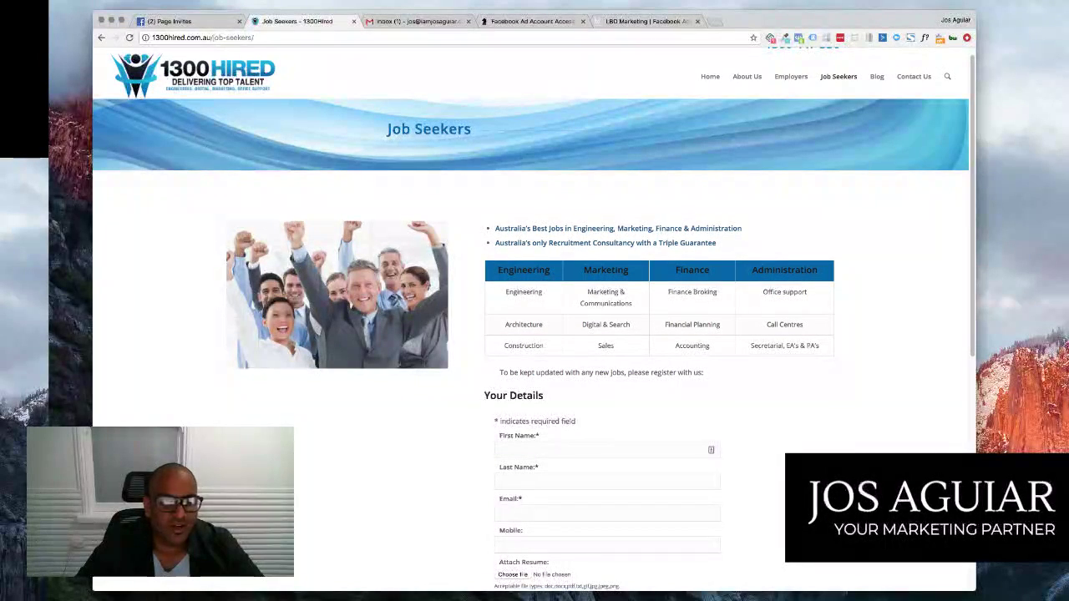
scroll(531, 321, "up", 1)
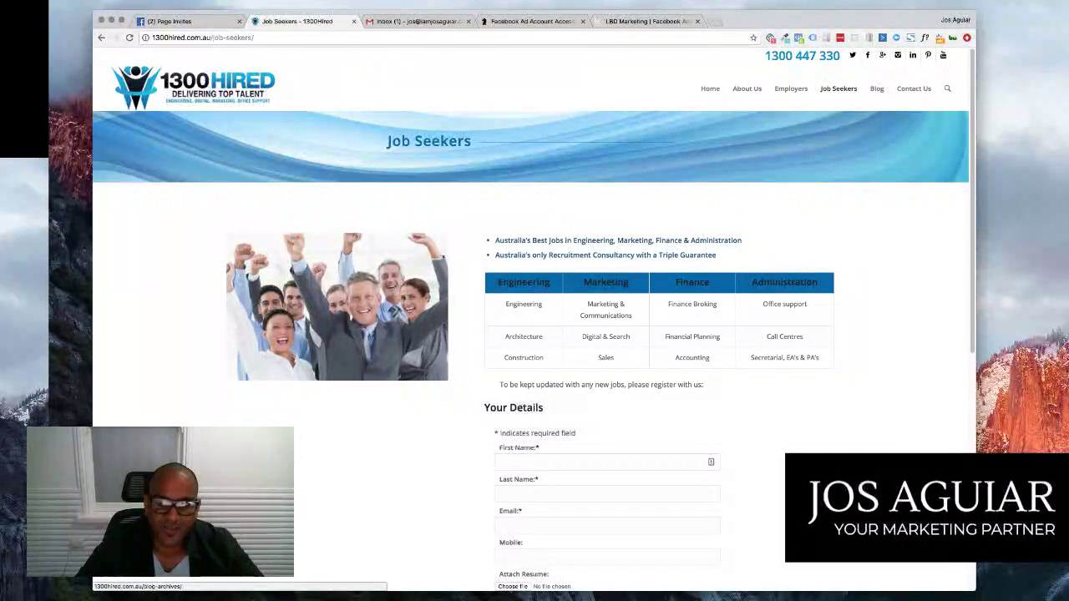
- Open the Blog page and examine its featured post, embedded video, pagination and footer
mouse_move(877, 88)
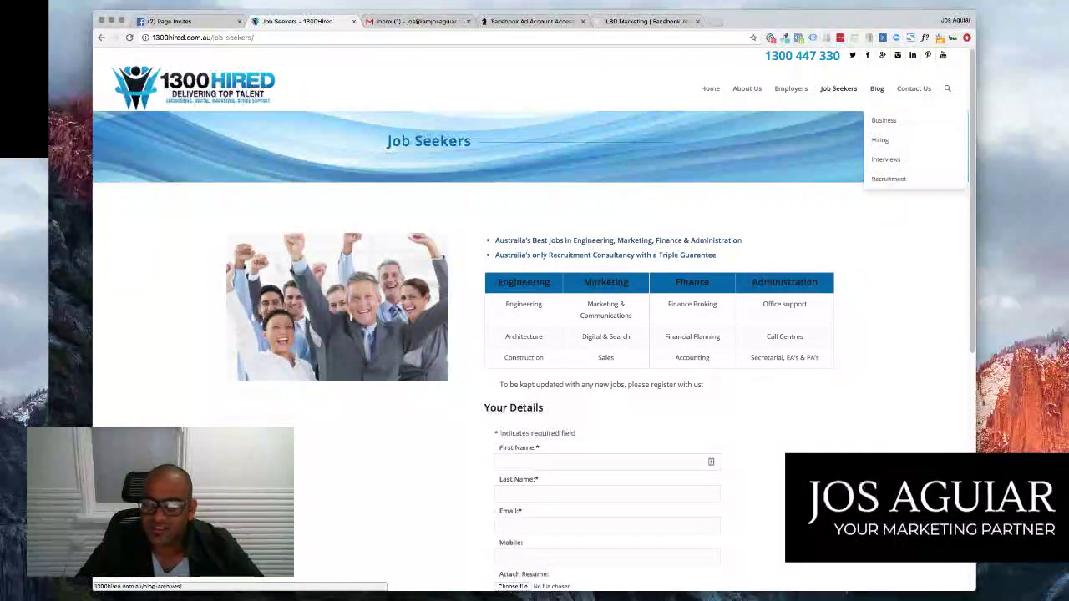
left_click(885, 159)
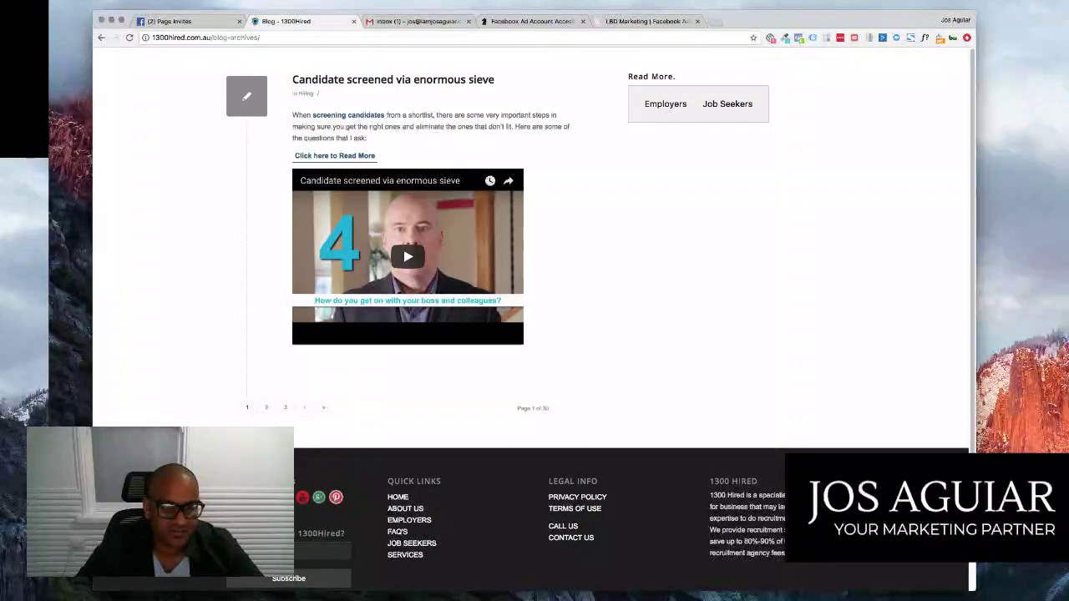
scroll(534, 250, "down", 2)
scroll(535, 250, "up", 2)
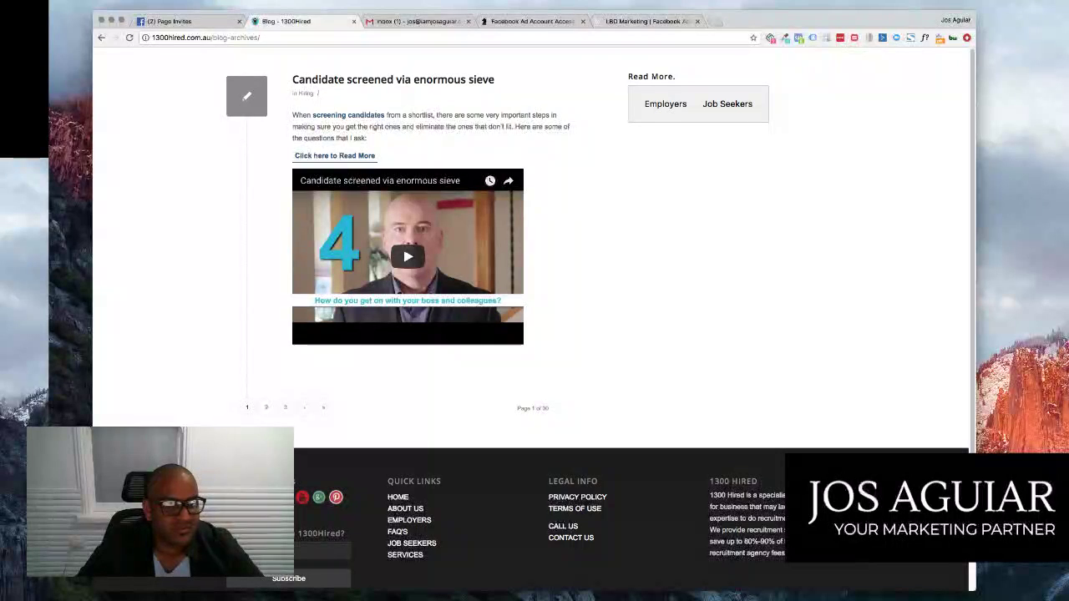
scroll(535, 251, "down", 2)
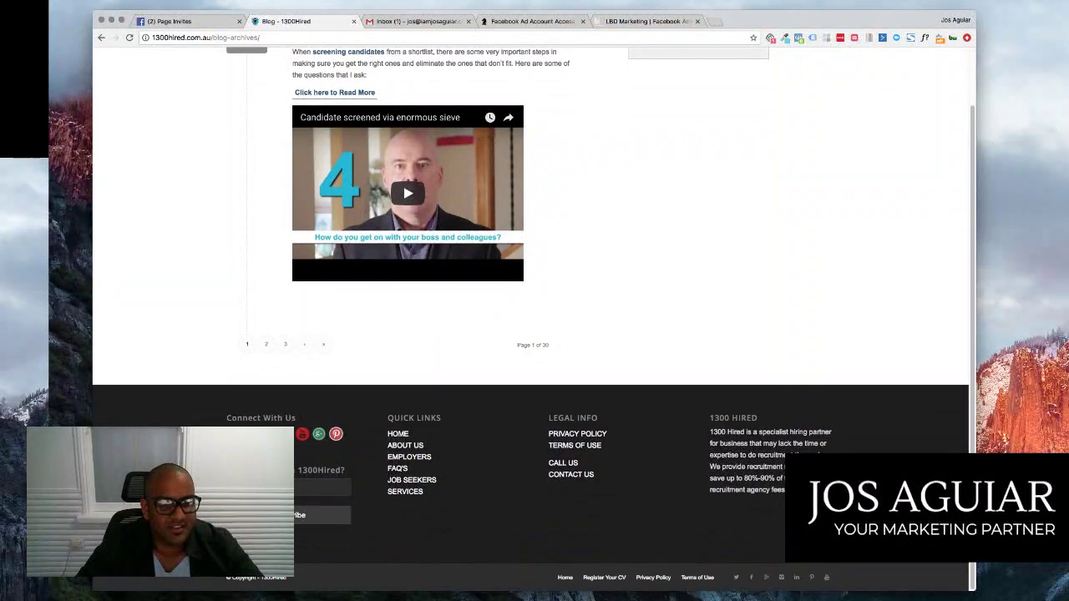
scroll(534, 250, "up", 2)
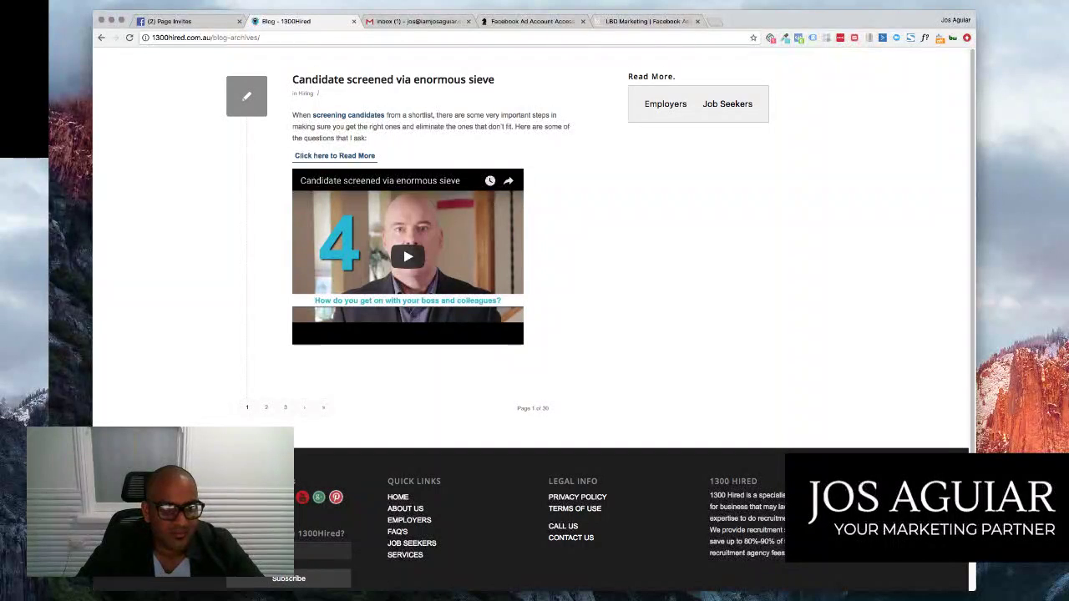
- Reload the Blog page and inspect its tracking tags with Facebook Pixel Helper and Google Tag Assistant
left_click(101, 37)
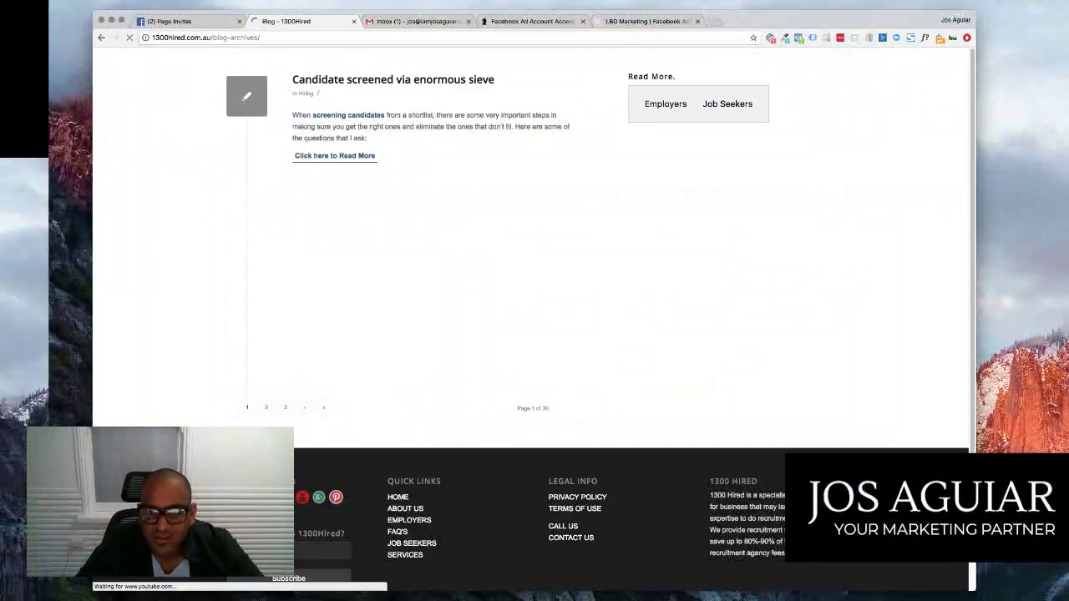
left_click(798, 38)
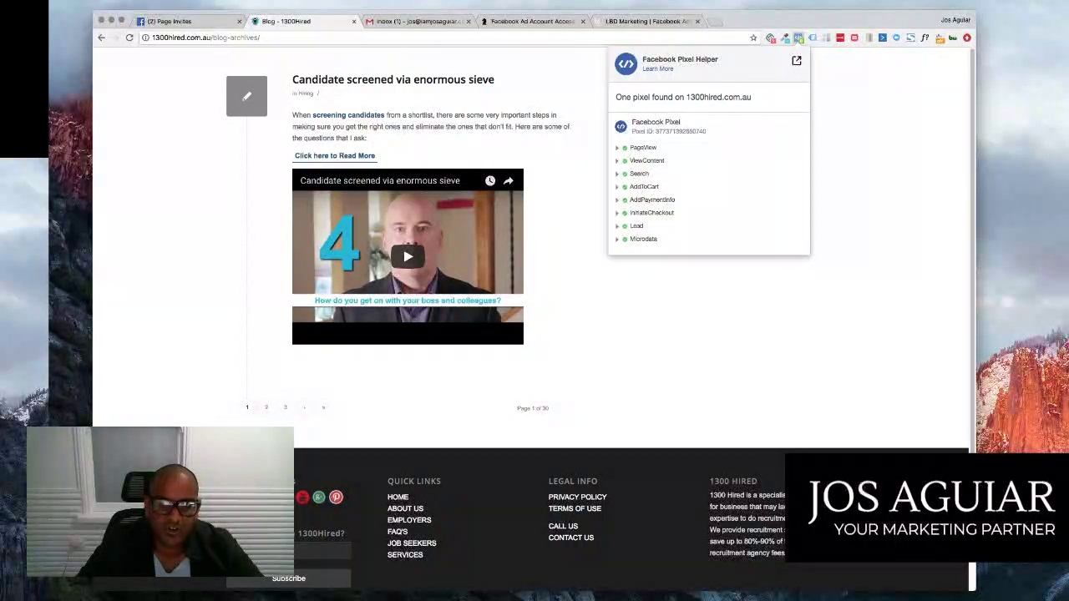
left_click(813, 37)
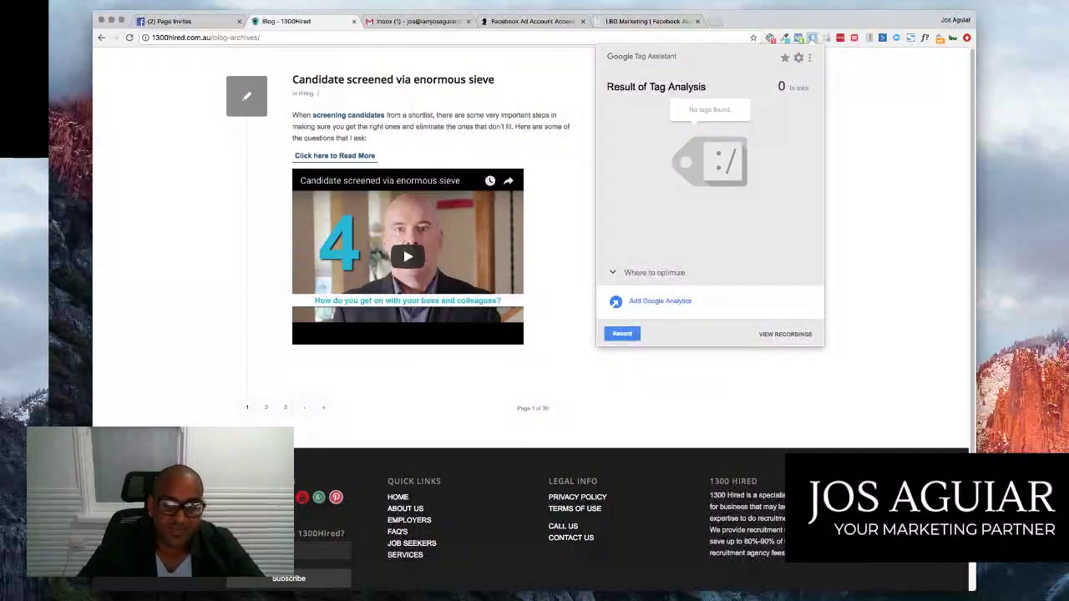
key("Escape")
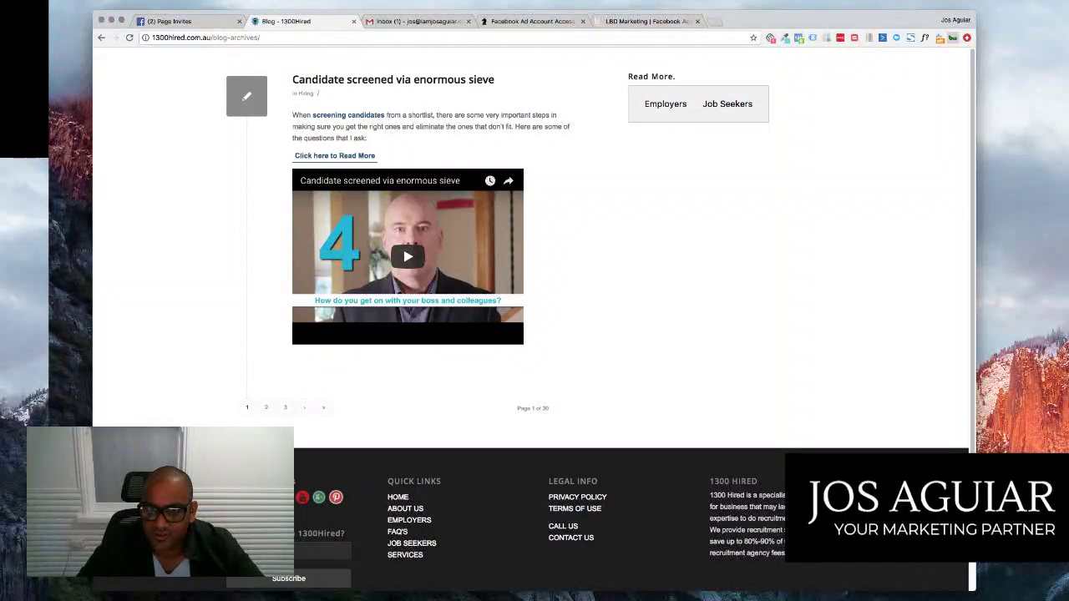
left_click(953, 37)
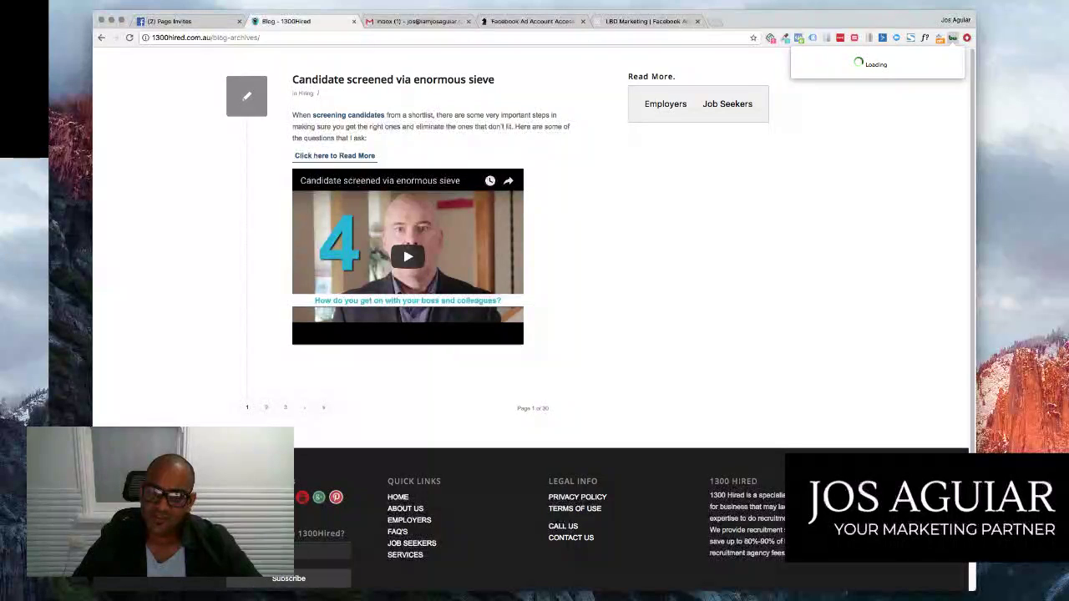
- Examine the newsletter subscription form and social links in the Blog page footer
scroll(535, 251, "down", 2)
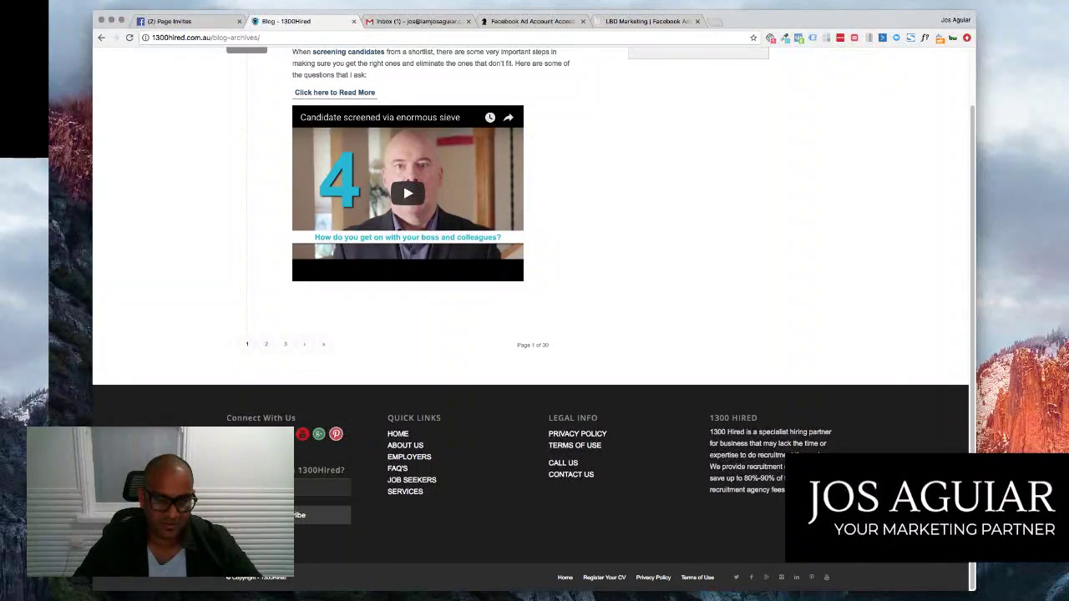
left_click_drag(294, 471, 346, 470)
left_click(346, 470)
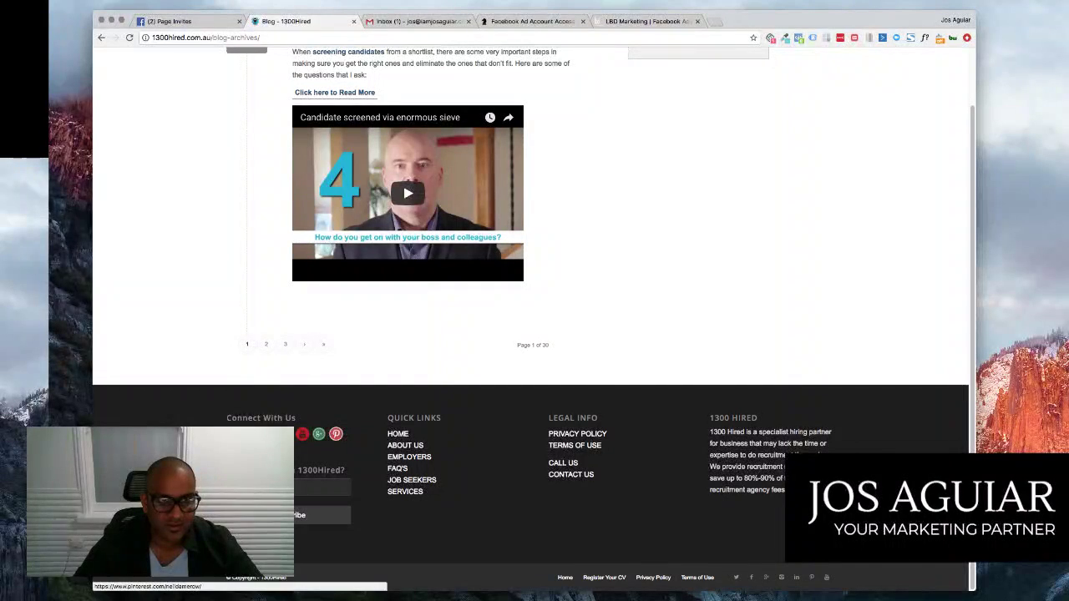
- Open the Contact Us page and examine its contact details, message form and customer testimonials
left_click(101, 37)
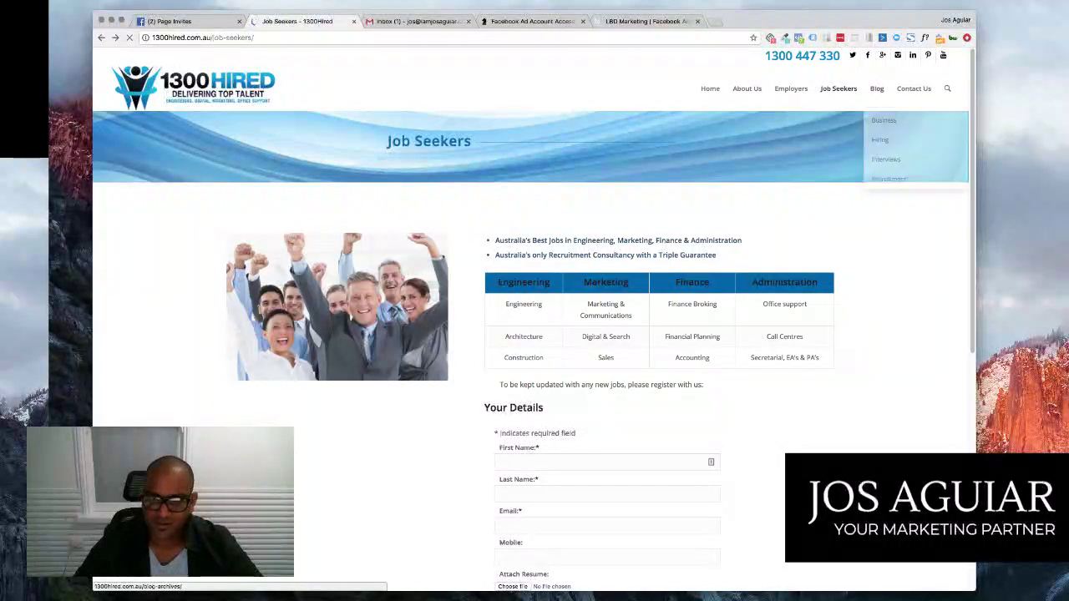
left_click(914, 88)
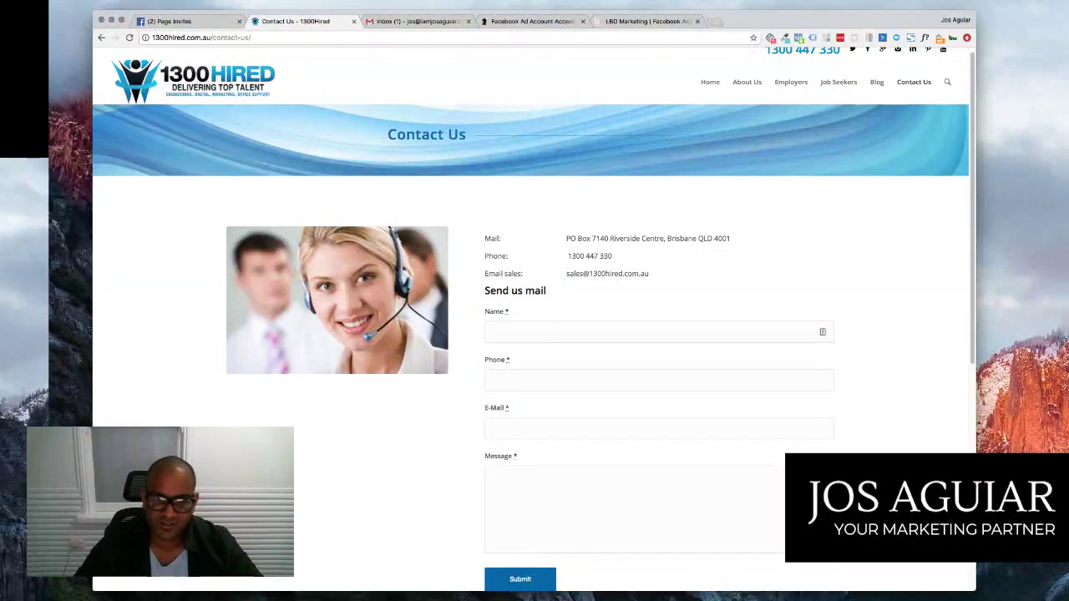
scroll(535, 335, "down", 5)
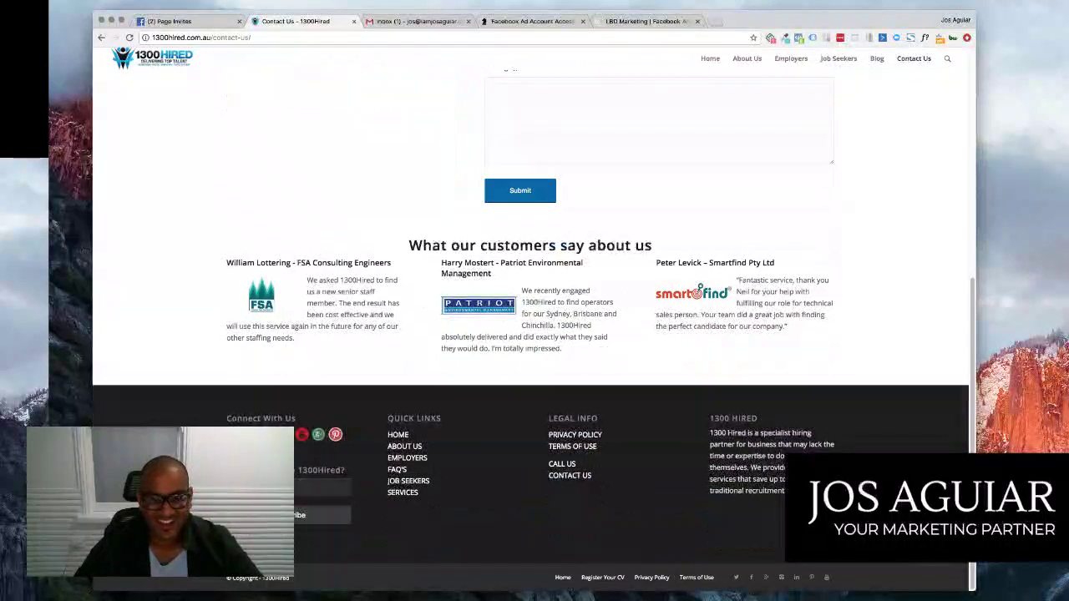
scroll(535, 334, "up", 5)
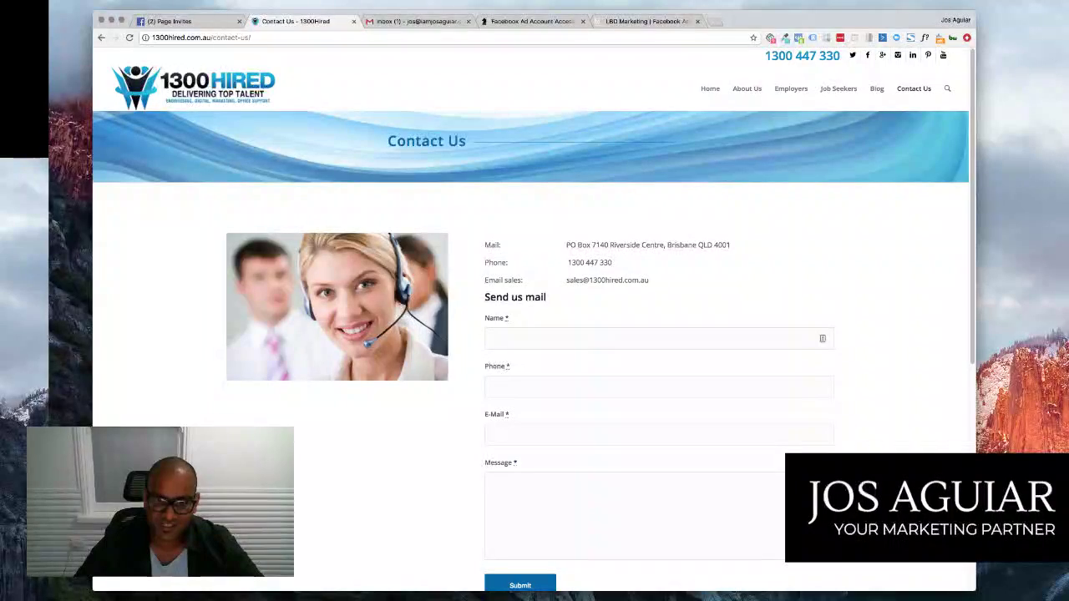
scroll(533, 320, "down", 1)
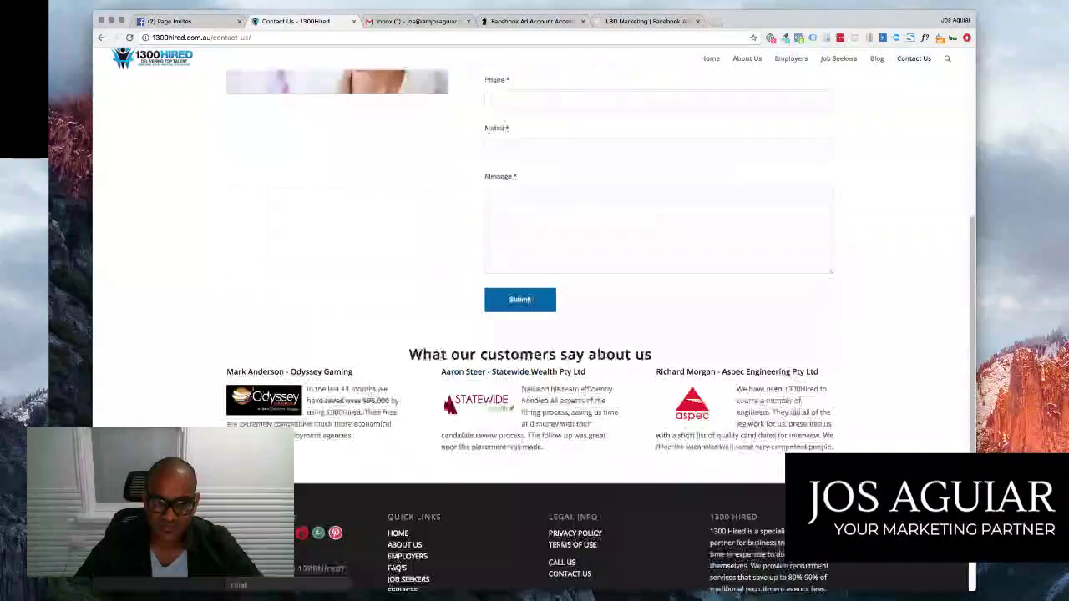
scroll(535, 334, "down", 1)
scroll(534, 334, "up", 5)
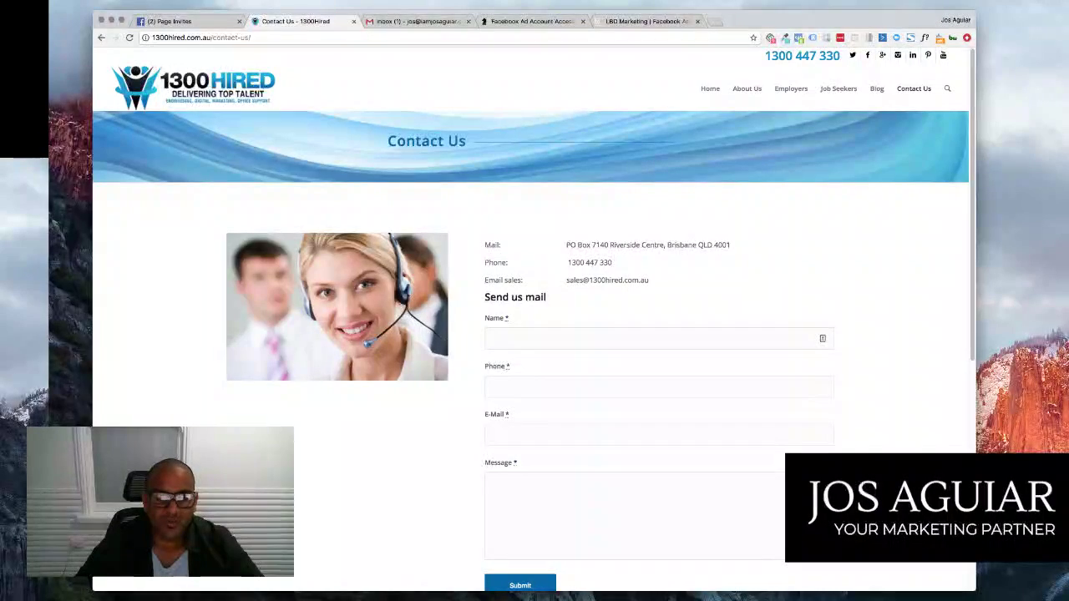
- Open the FAQ page from the footer links and check the answers on not making a hire and on a new hire leaving
scroll(535, 334, "down", 5)
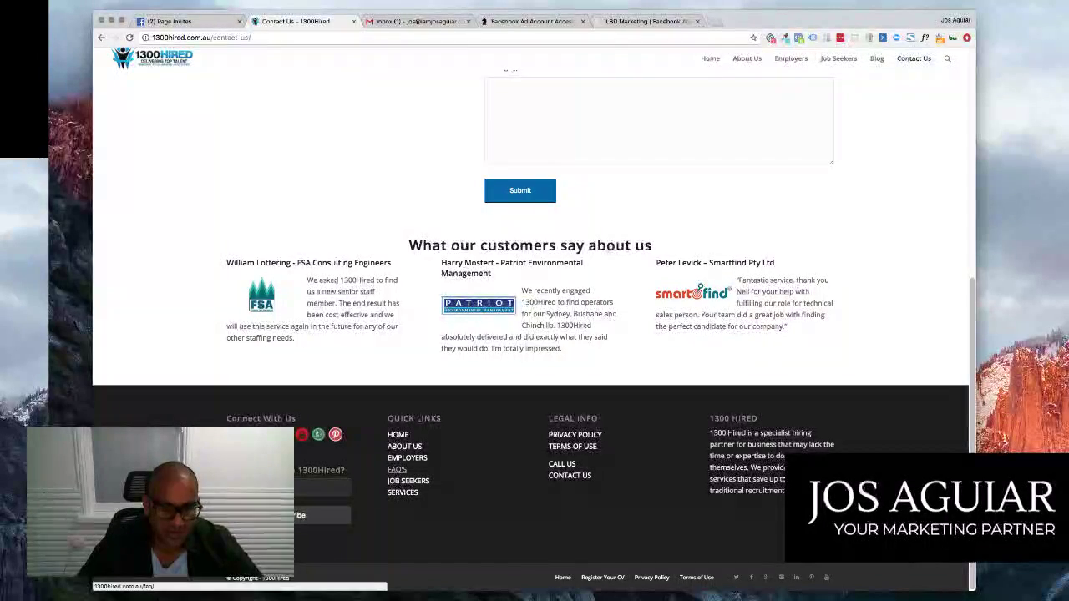
left_click(396, 470)
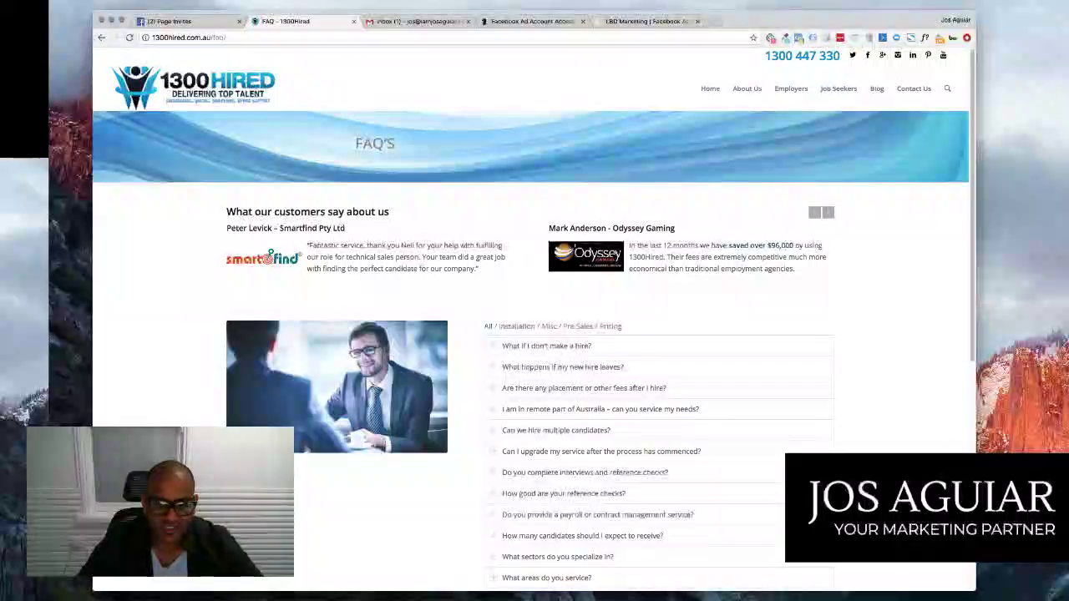
left_click(546, 345)
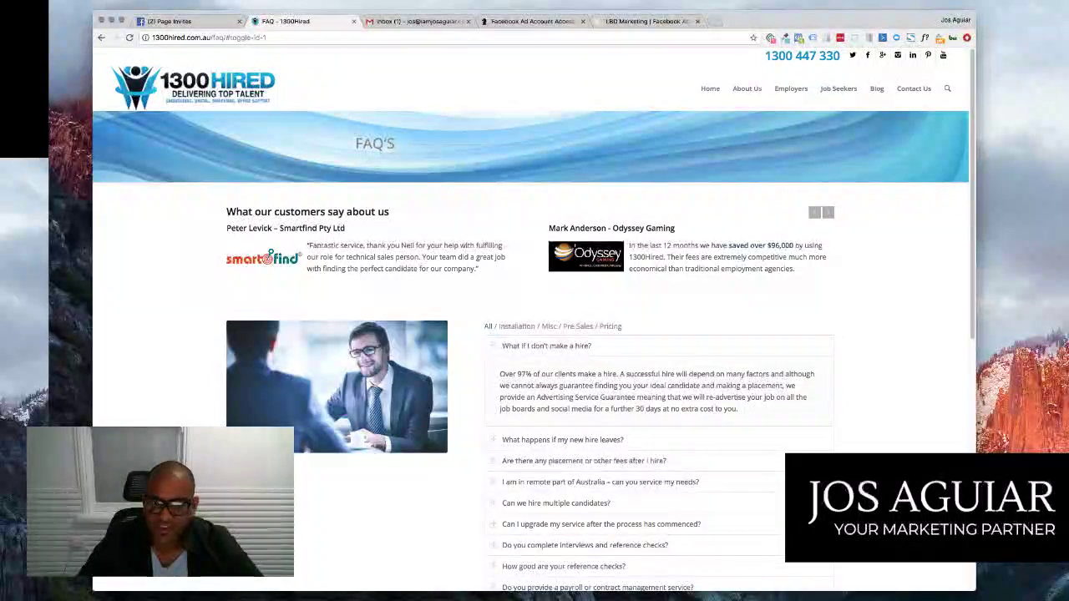
left_click(546, 358)
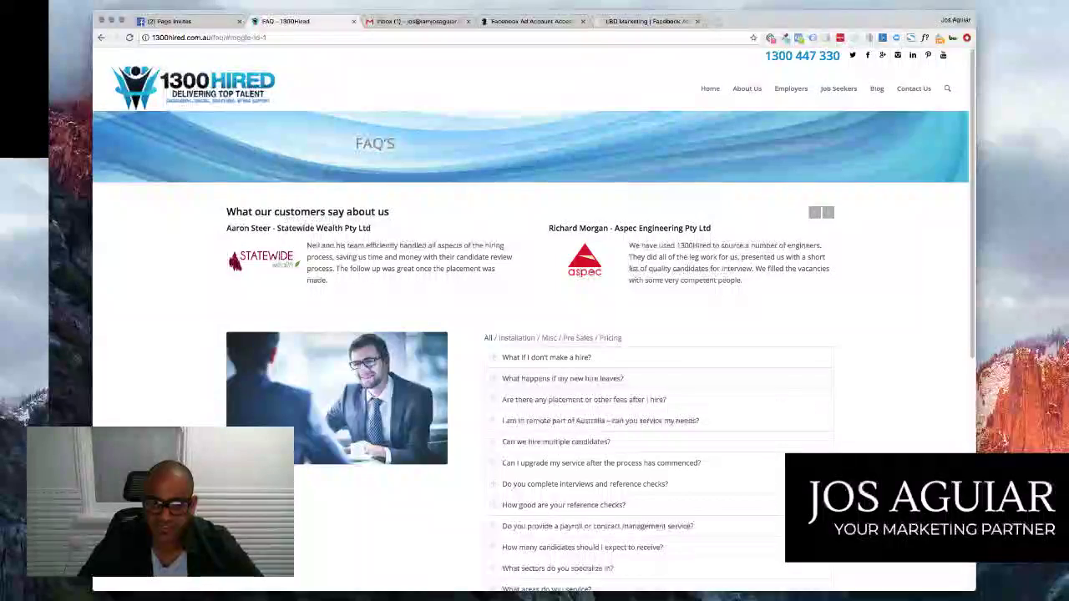
left_click(562, 379)
left_click(563, 378)
- Look through the full FAQ question list and rotating testimonials, and return to the home page
scroll(535, 376, "down", 10)
scroll(535, 376, "up", 10)
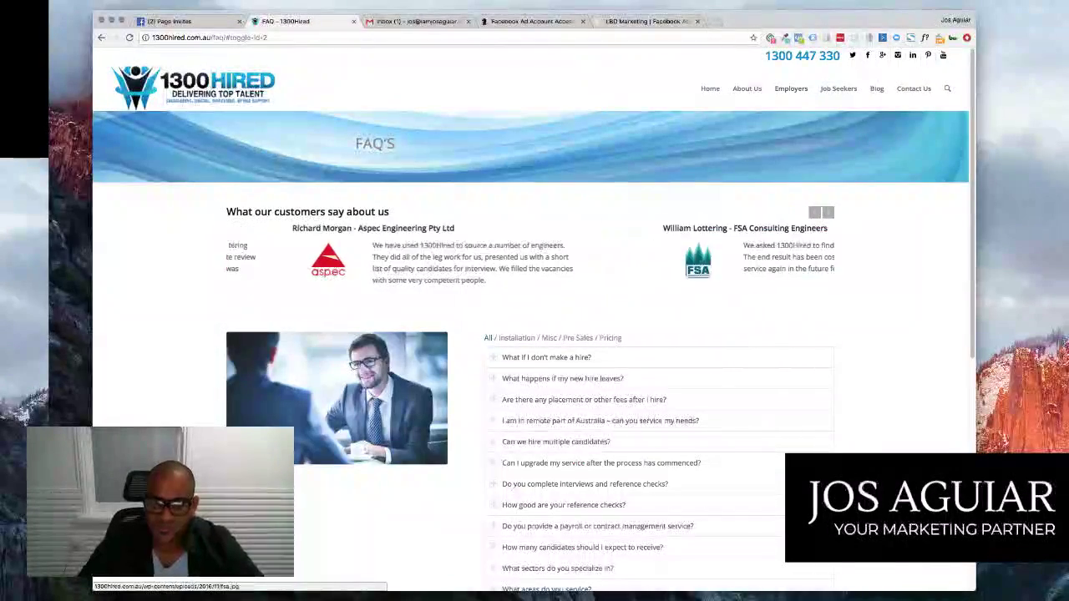
scroll(535, 376, "down", 10)
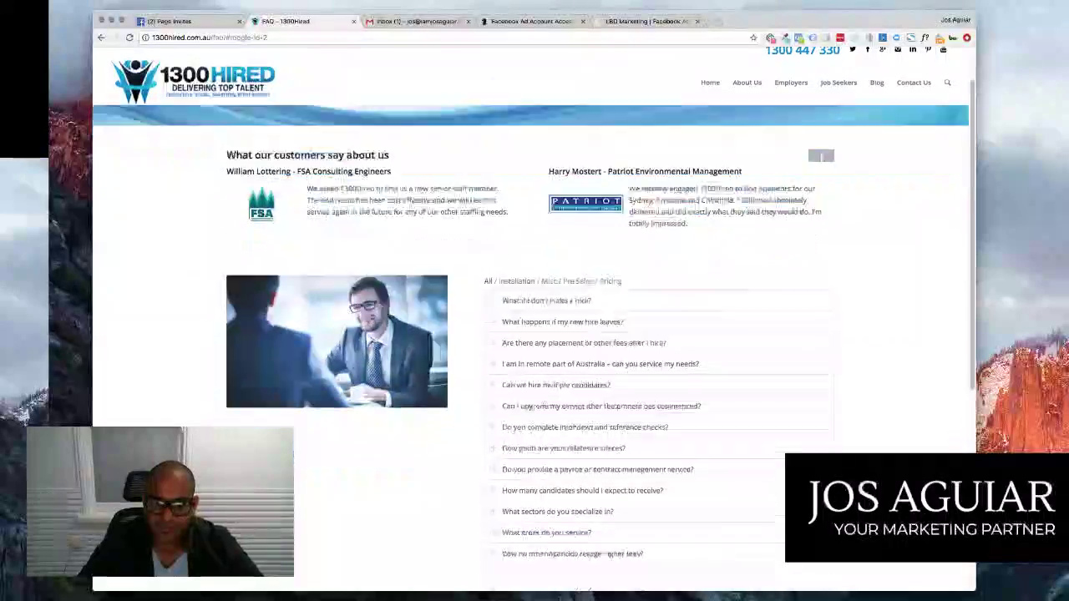
scroll(534, 376, "up", 10)
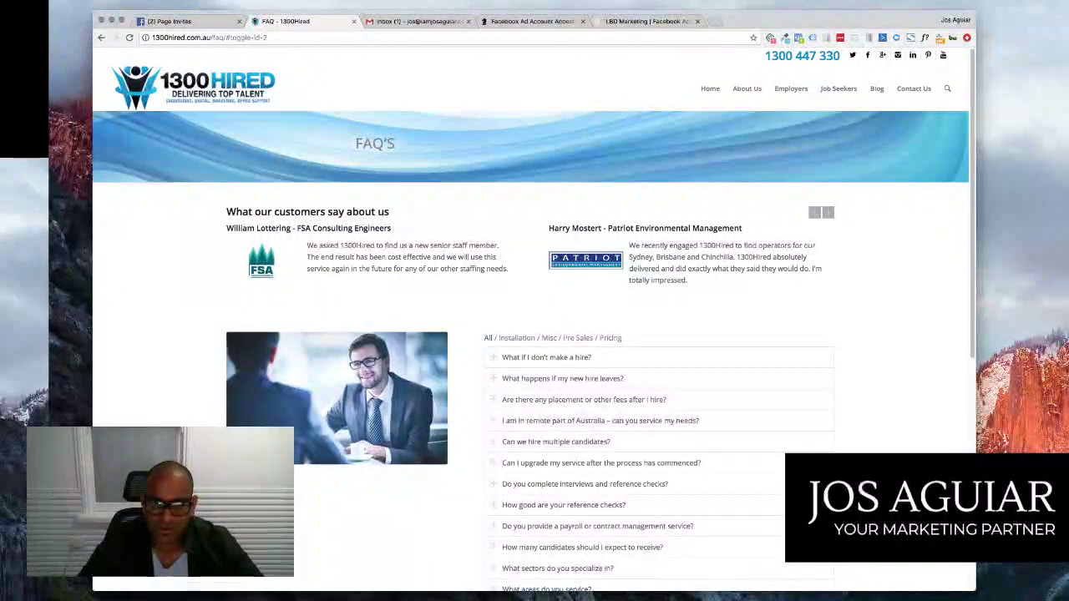
left_click(710, 88)
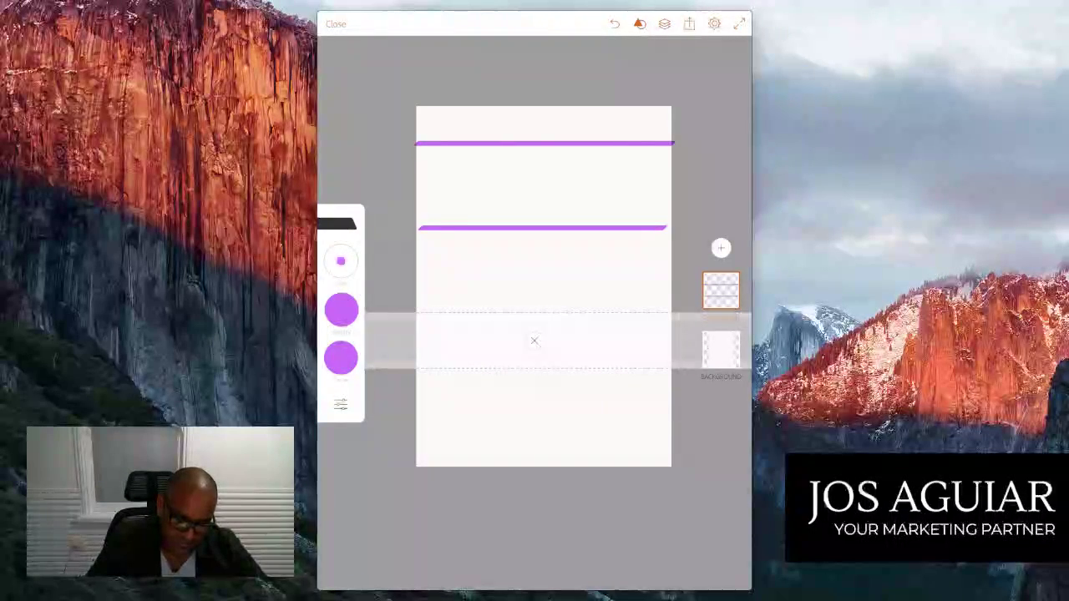
- In the drawing app, draw two more purple horizontal dividers along the straight guide, both below the second line and spanning the page
left_click_drag(413, 313, 664, 313)
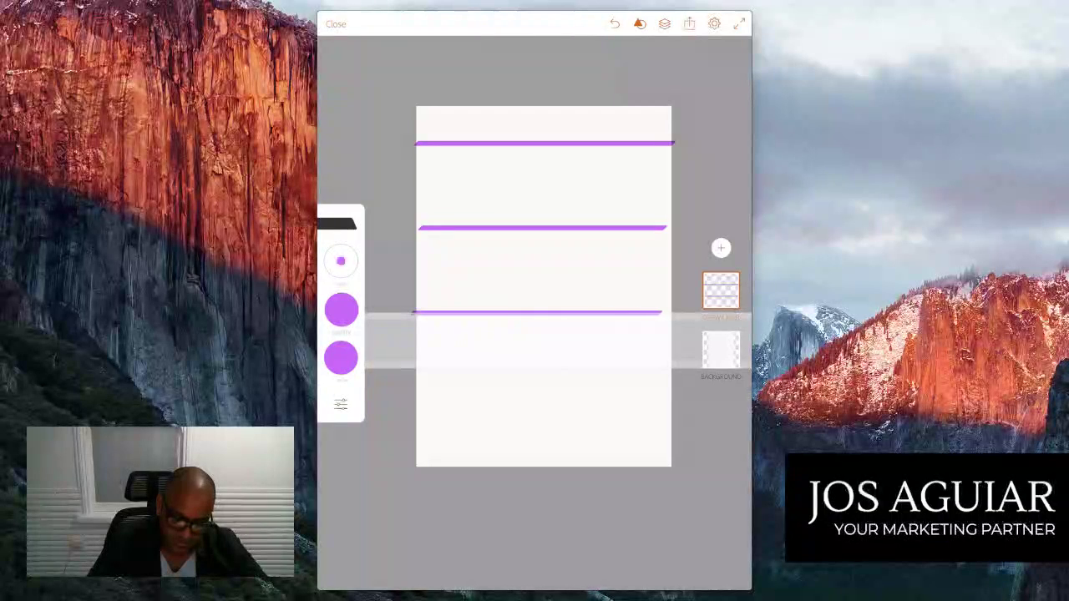
left_click_drag(534, 341, 534, 416)
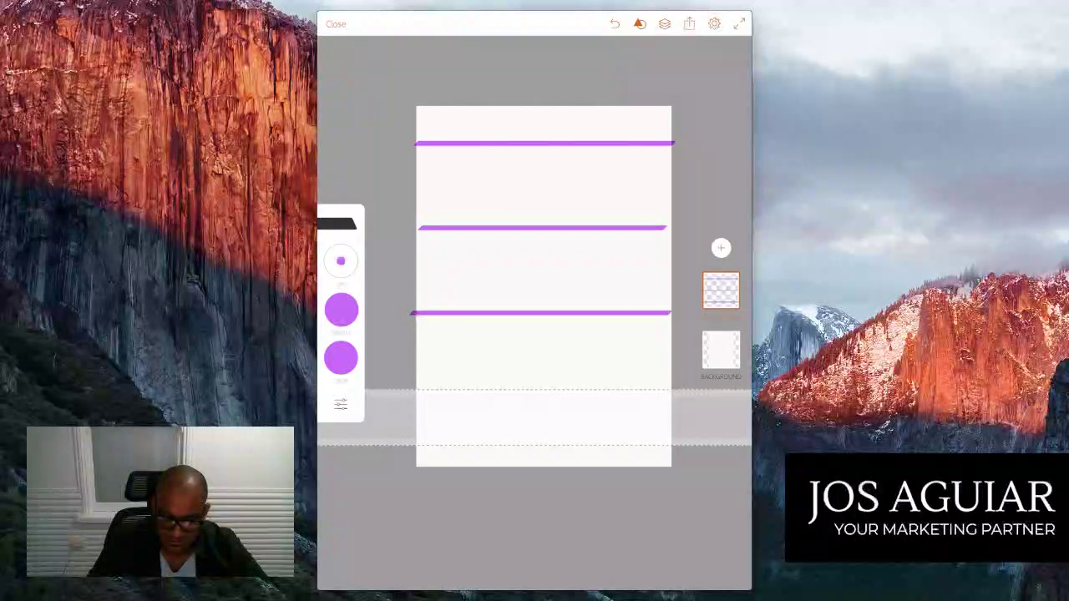
left_click_drag(534, 416, 535, 294)
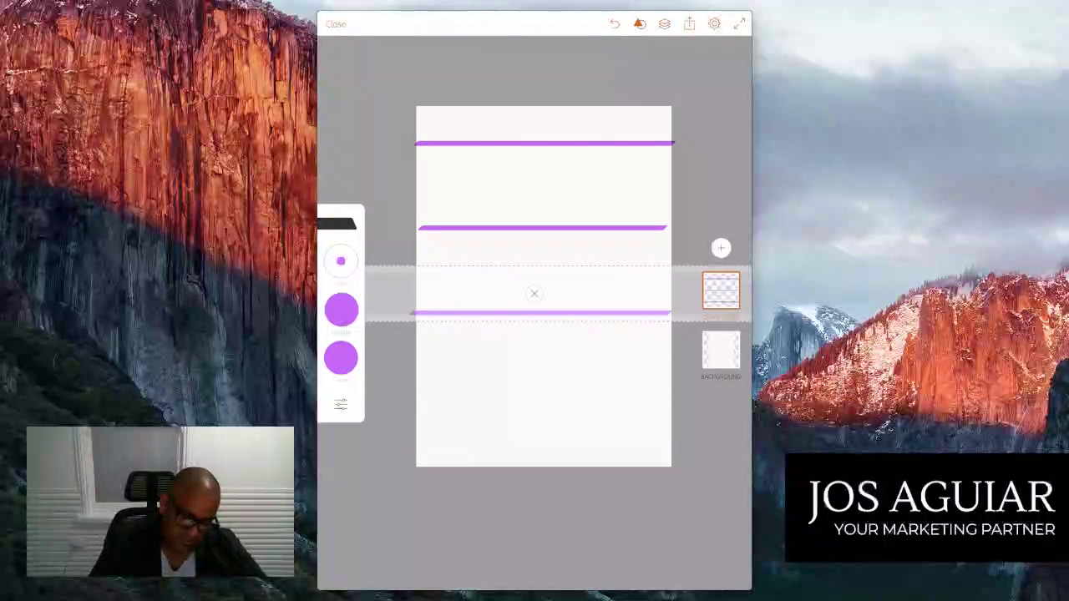
left_click_drag(420, 265, 666, 265)
left_click_drag(535, 301, 535, 358)
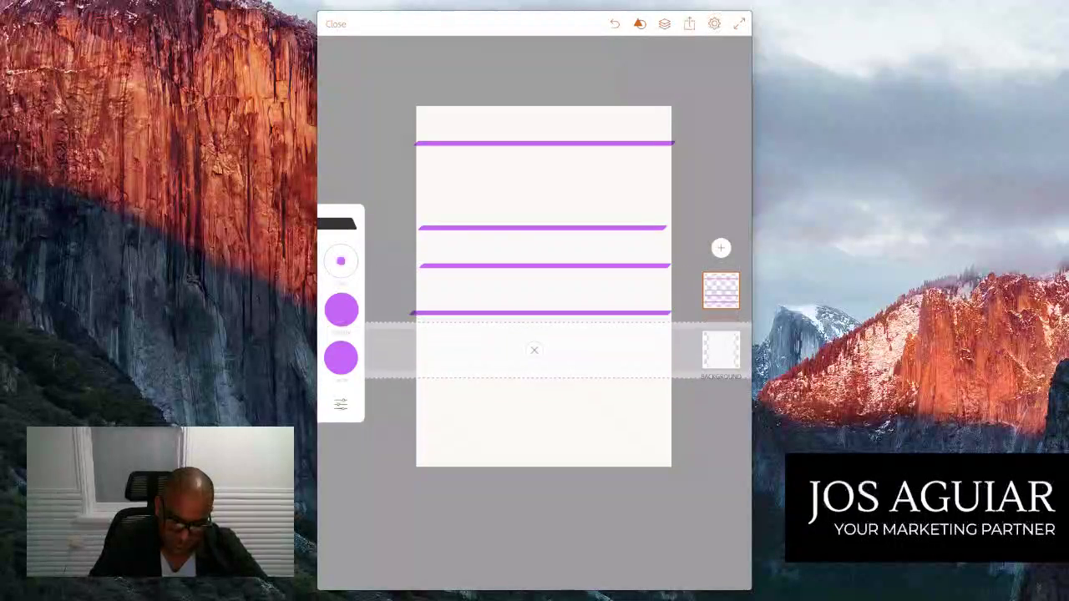
- Dismiss the straight guide and erase the lowest purple divider with the eraser
left_click(535, 349)
left_click(336, 397)
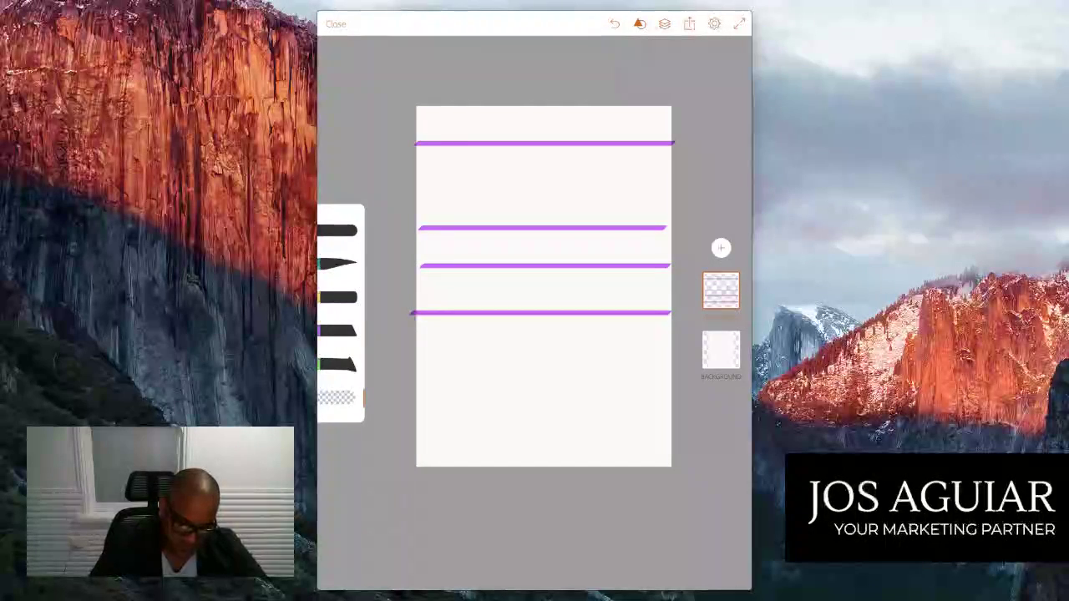
left_click_drag(414, 314, 672, 313)
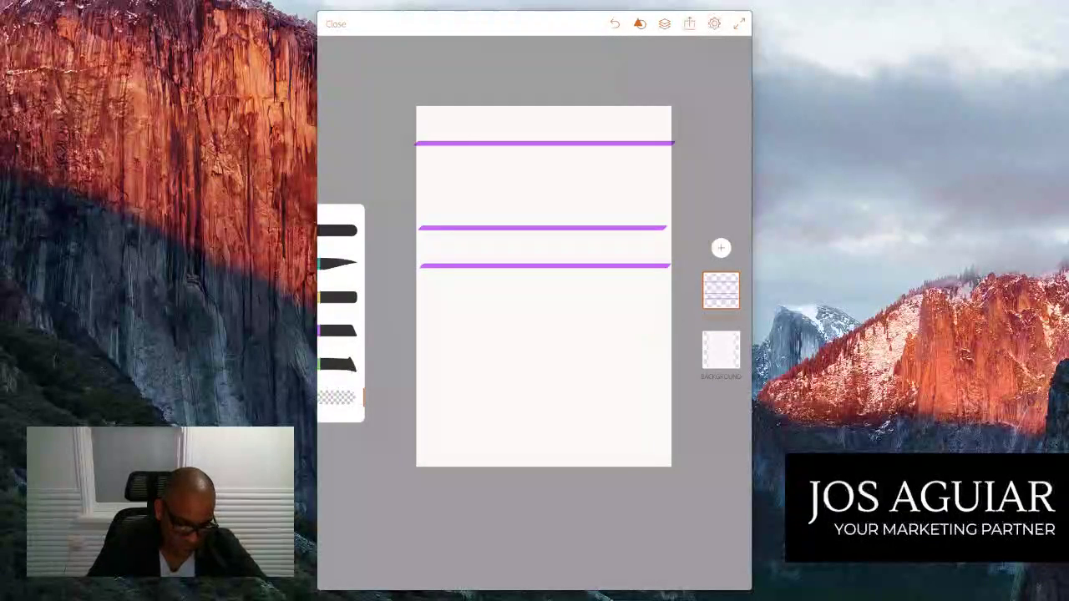
- Draw two more purple horizontal dividers along the straight guide, one below the third line and one near the page's lower end
left_click(337, 331)
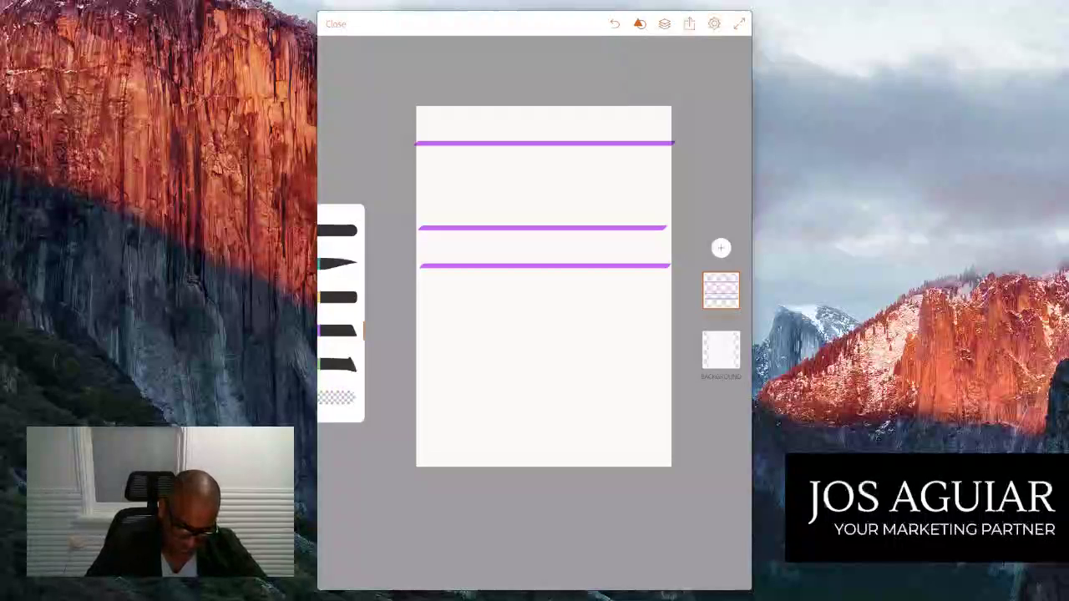
left_click(640, 24)
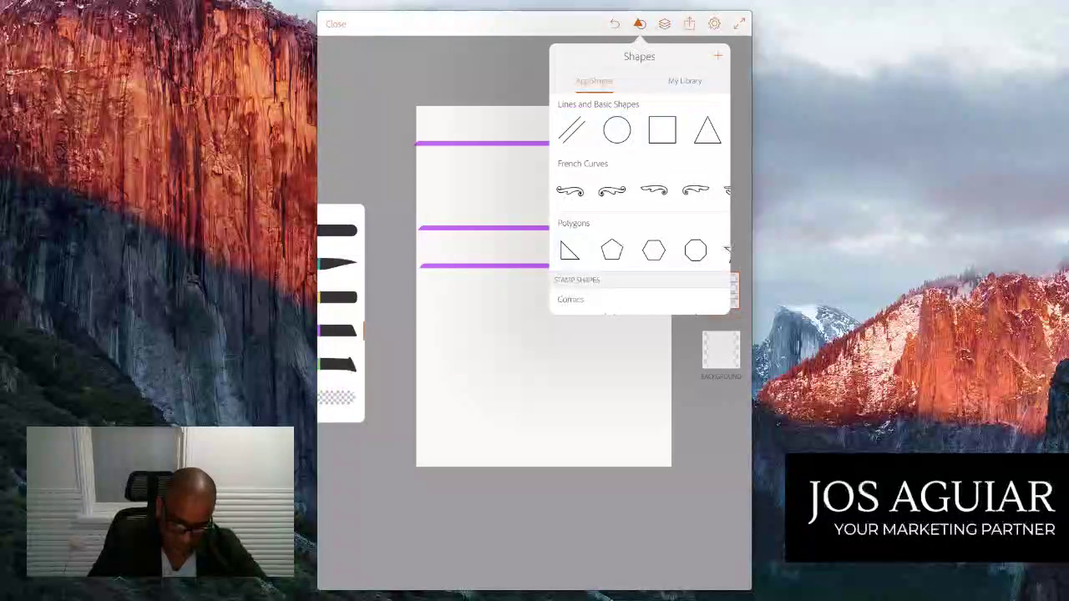
left_click(576, 196)
left_click_drag(533, 350, 534, 371)
left_click(337, 331)
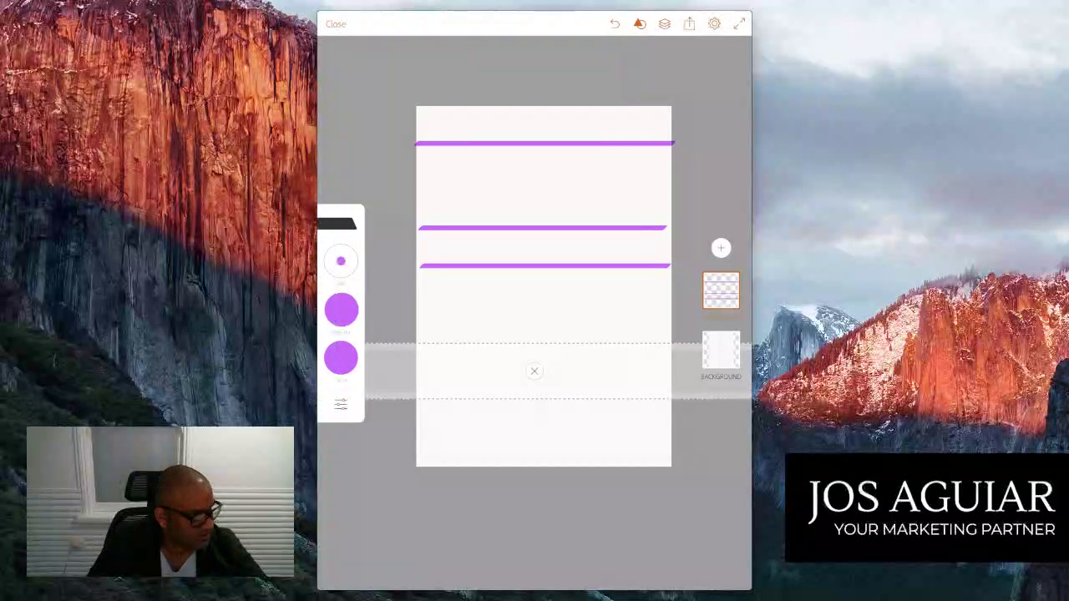
left_click_drag(418, 343, 670, 344)
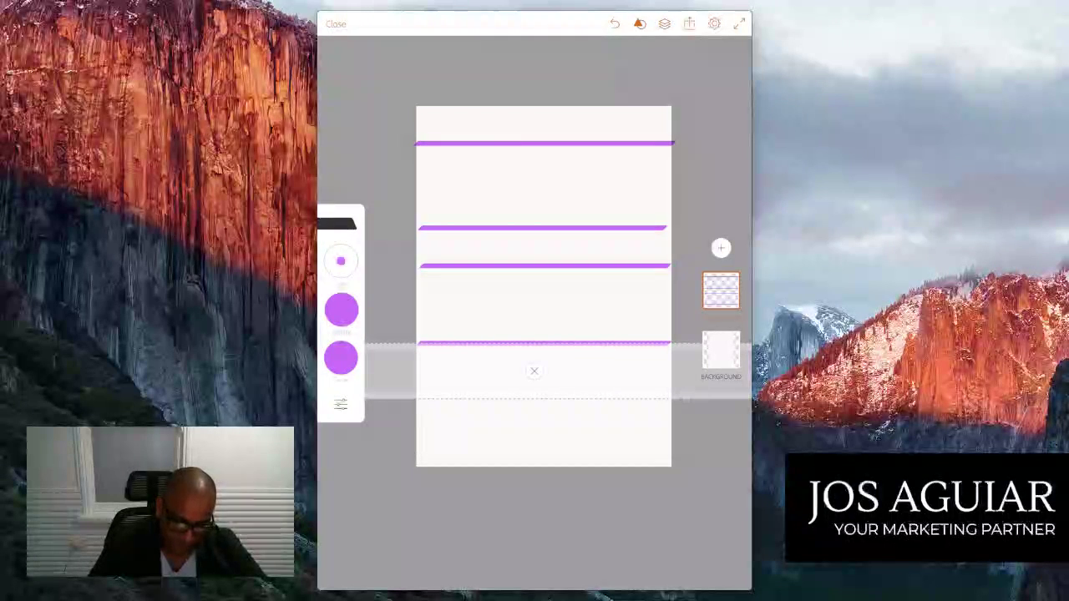
left_click_drag(534, 371, 535, 441)
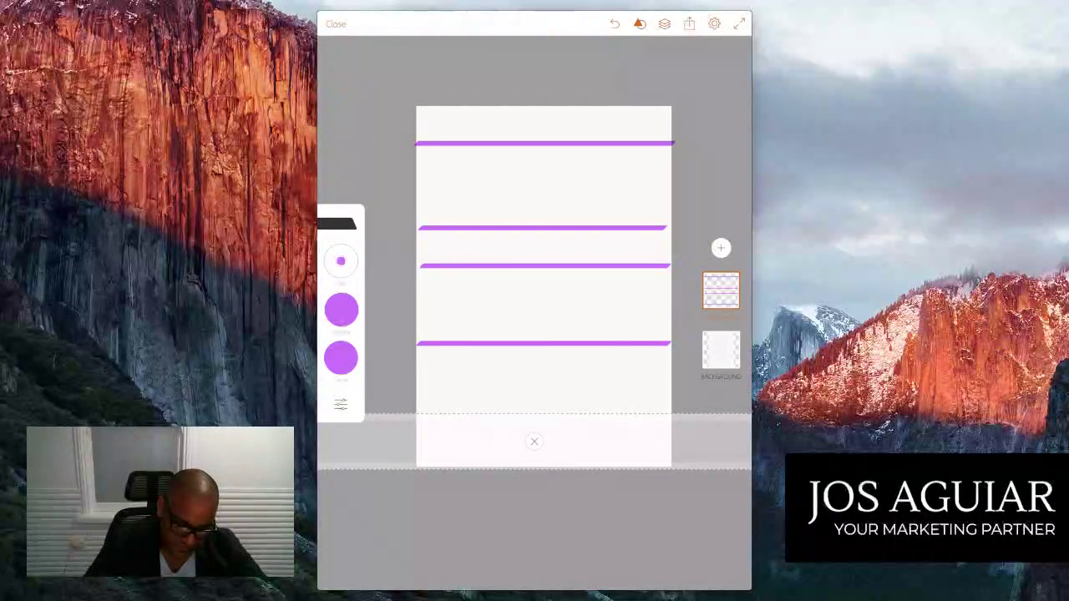
left_click_drag(416, 413, 668, 414)
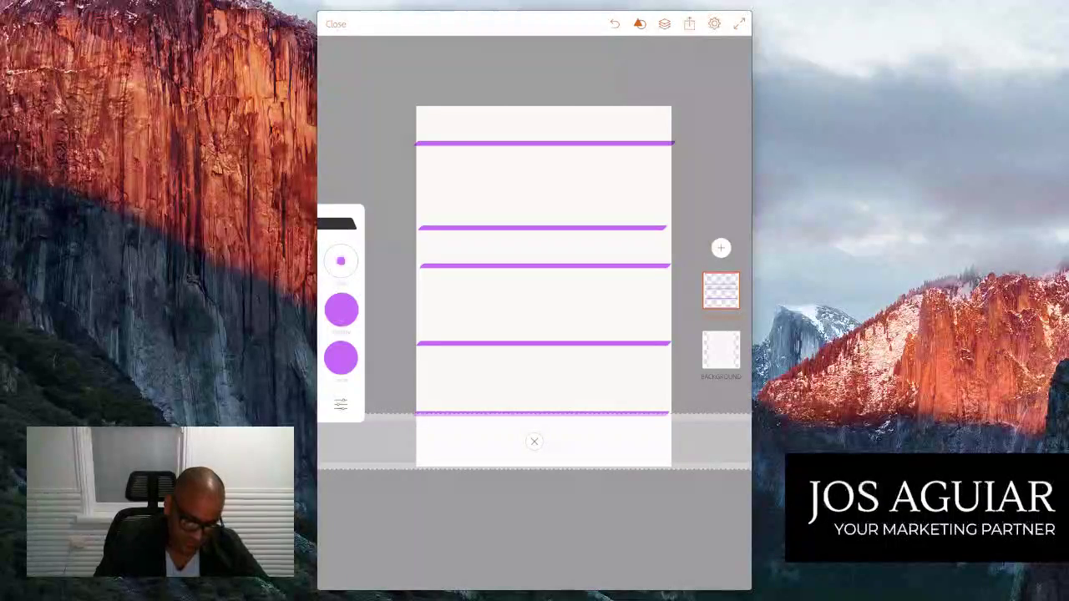
- Dismiss the guide and, with the black pen, write "Logo" and sketch a corner box and a navigation bar with menu squiggles in the header section
left_click(338, 223)
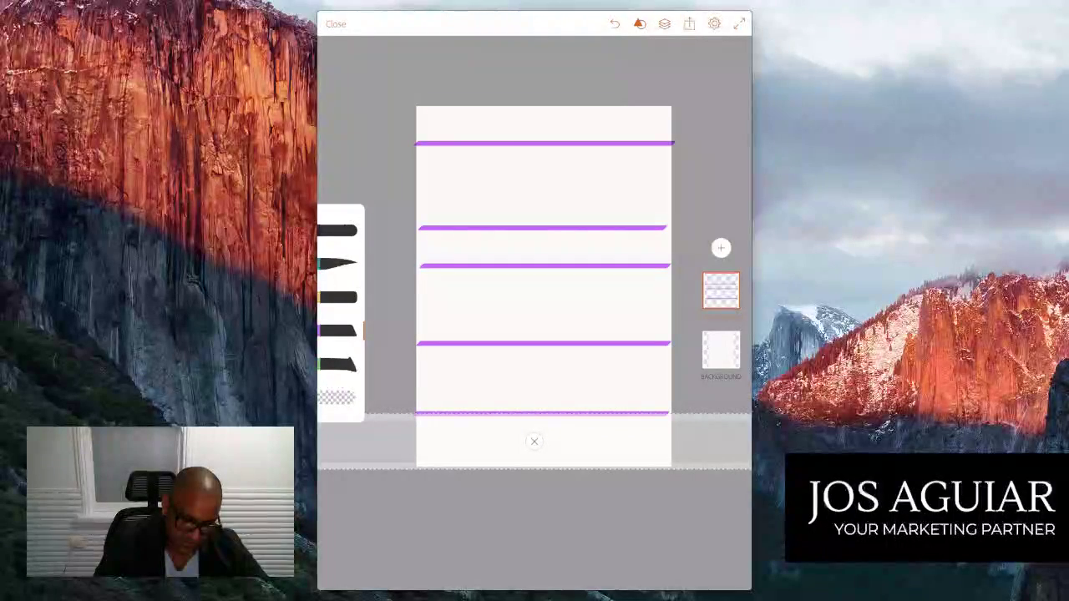
left_click(337, 231)
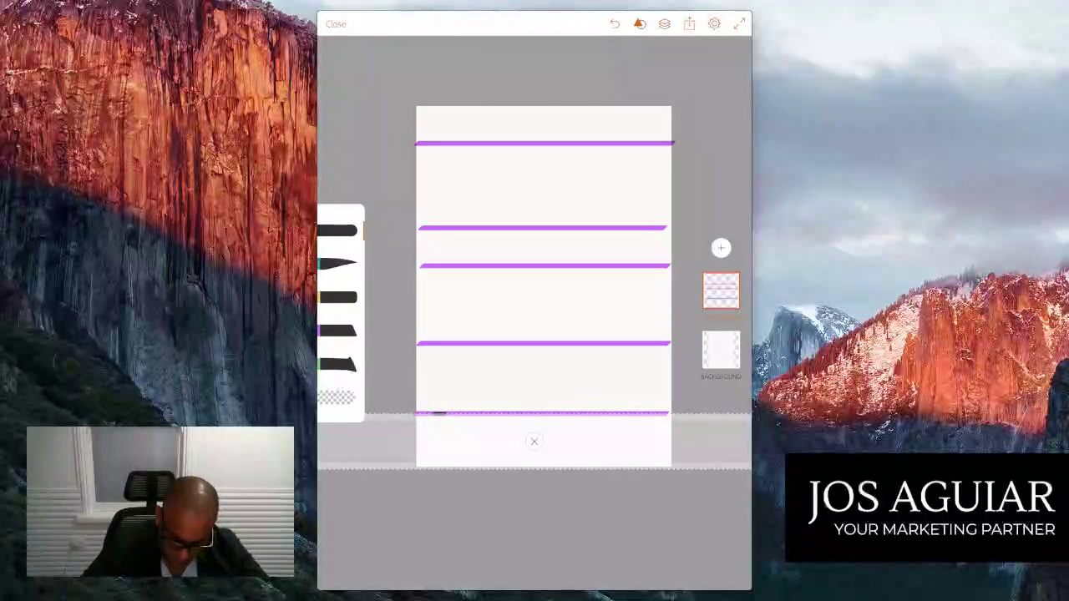
mouse_move(441, 111)
left_mouse_down()
mouse_move(449, 133)
mouse_move(460, 123)
mouse_move(473, 135)
mouse_move(484, 116)
left_mouse_up()
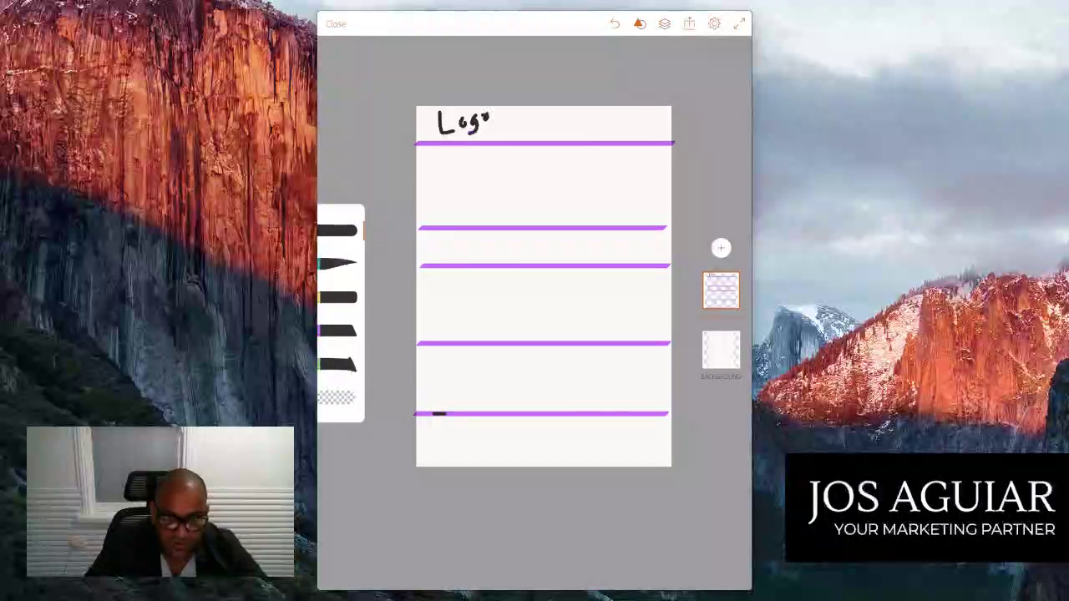
left_click_drag(630, 101, 672, 112)
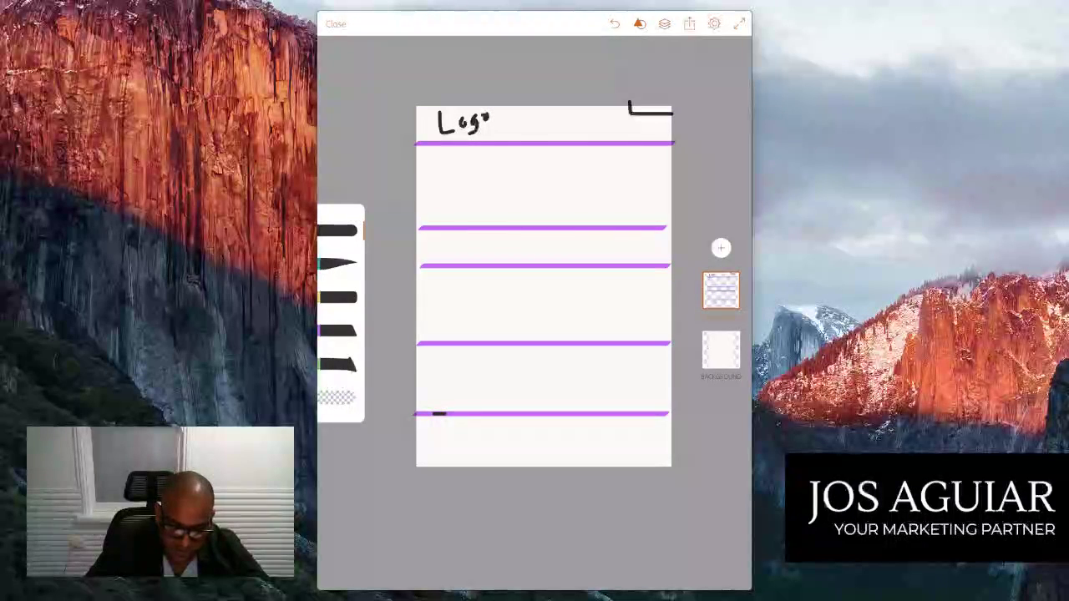
mouse_move(519, 140)
left_mouse_down()
mouse_move(519, 123)
mouse_move(657, 125)
left_mouse_up()
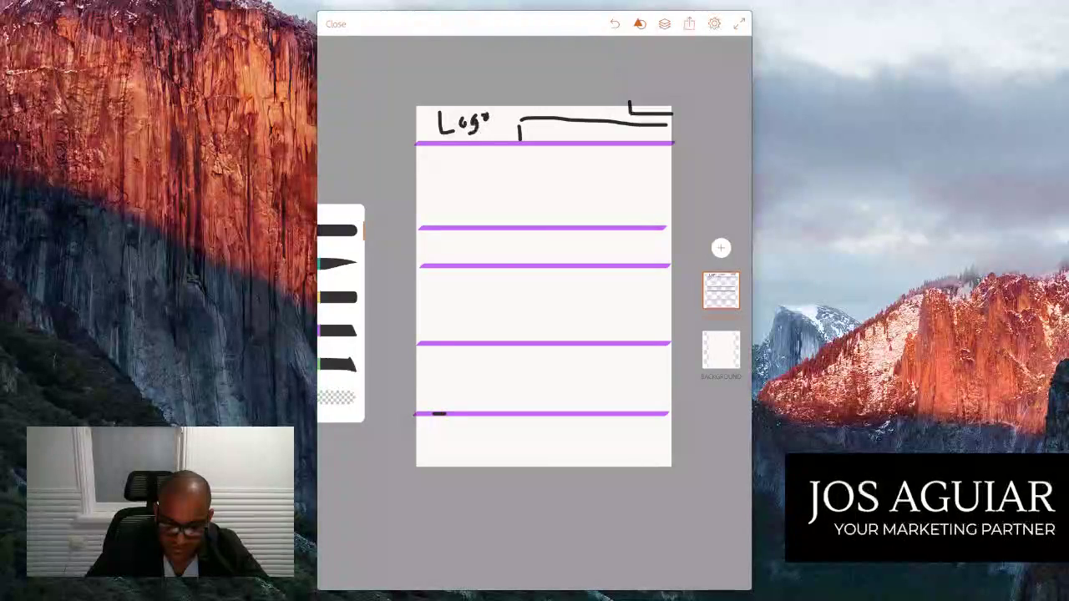
mouse_move(542, 135)
left_mouse_down()
mouse_move(547, 126)
mouse_move(558, 136)
mouse_move(614, 128)
left_mouse_up()
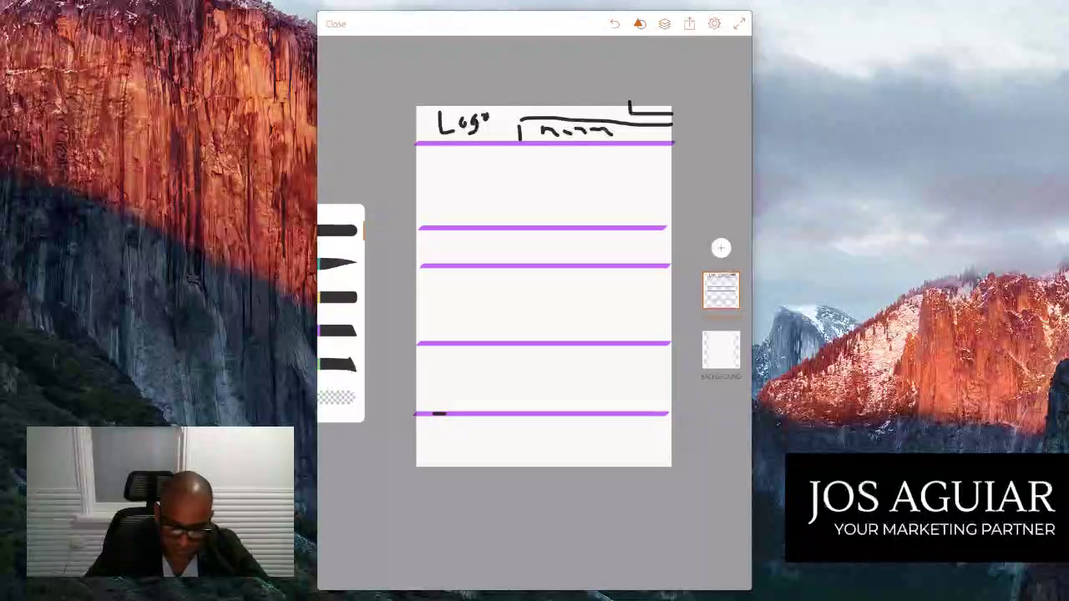
- In the second section, sketch a squiggle at each side and handwrite a heading with a subheading below it in the middle
mouse_move(445, 173)
left_mouse_down()
mouse_move(445, 189)
mouse_move(483, 201)
left_mouse_up()
left_click_drag(615, 166, 664, 203)
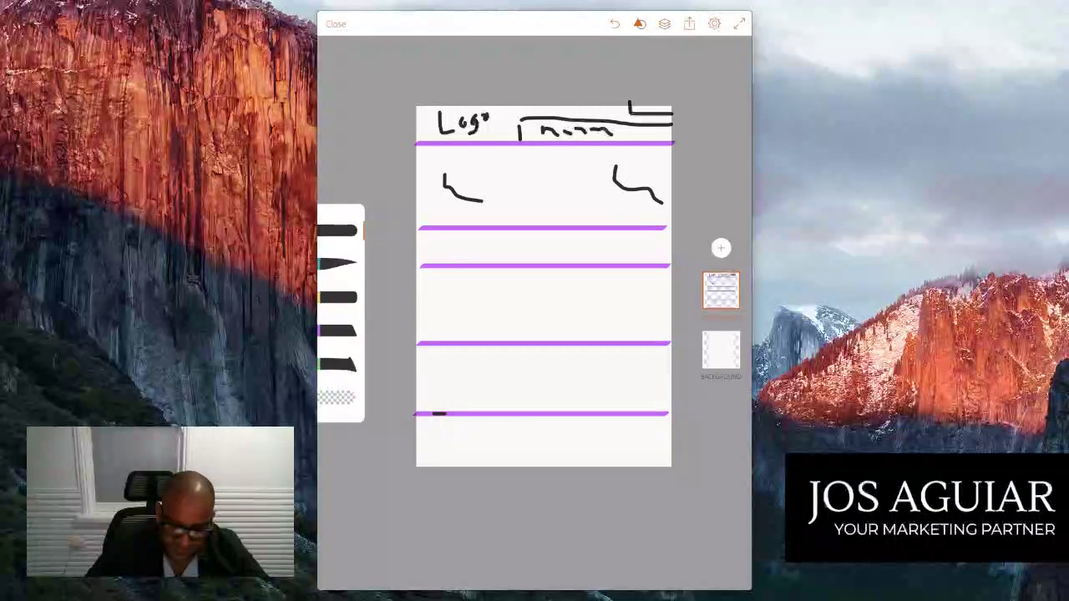
left_click(505, 156)
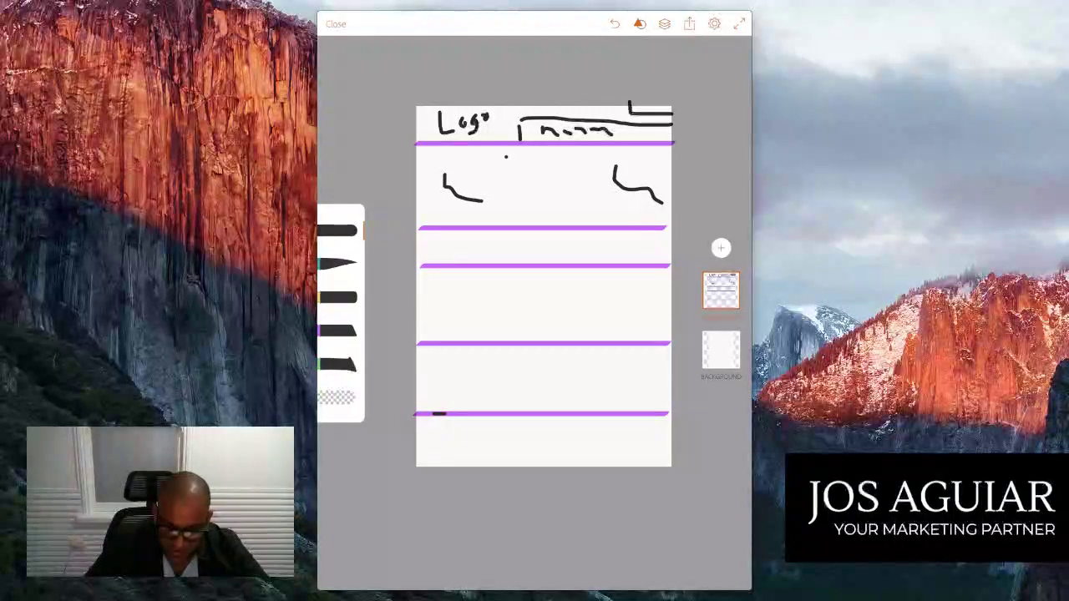
left_click_drag(497, 160, 570, 160)
mouse_move(503, 149)
left_mouse_down()
mouse_move(504, 165)
mouse_move(524, 175)
mouse_move(563, 174)
mouse_move(573, 145)
mouse_move(582, 179)
left_mouse_up()
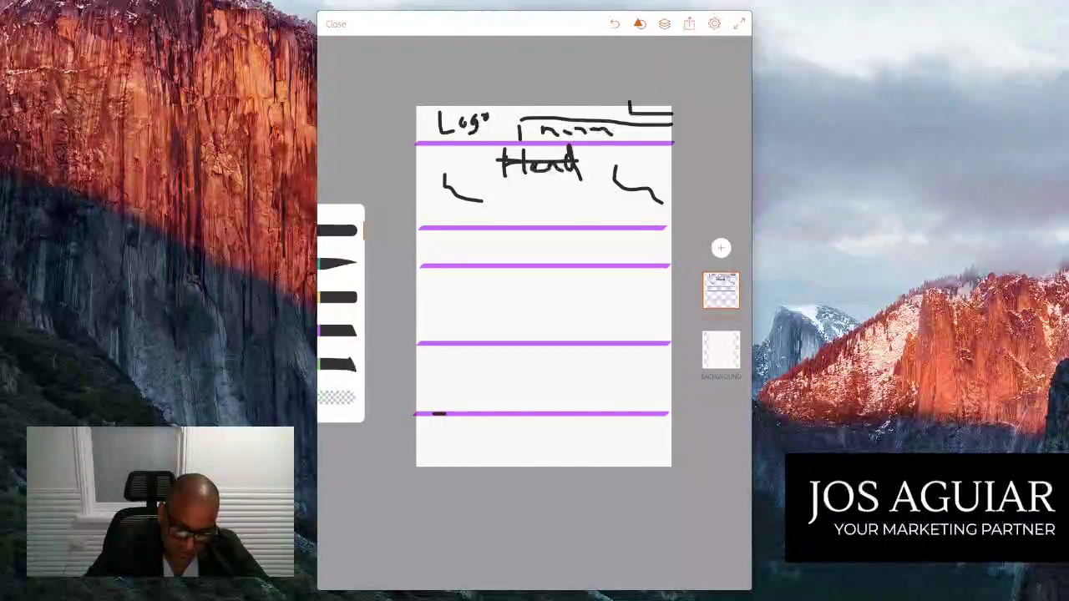
mouse_move(505, 187)
left_mouse_down()
mouse_move(496, 214)
mouse_move(647, 200)
left_mouse_up()
left_click(591, 184)
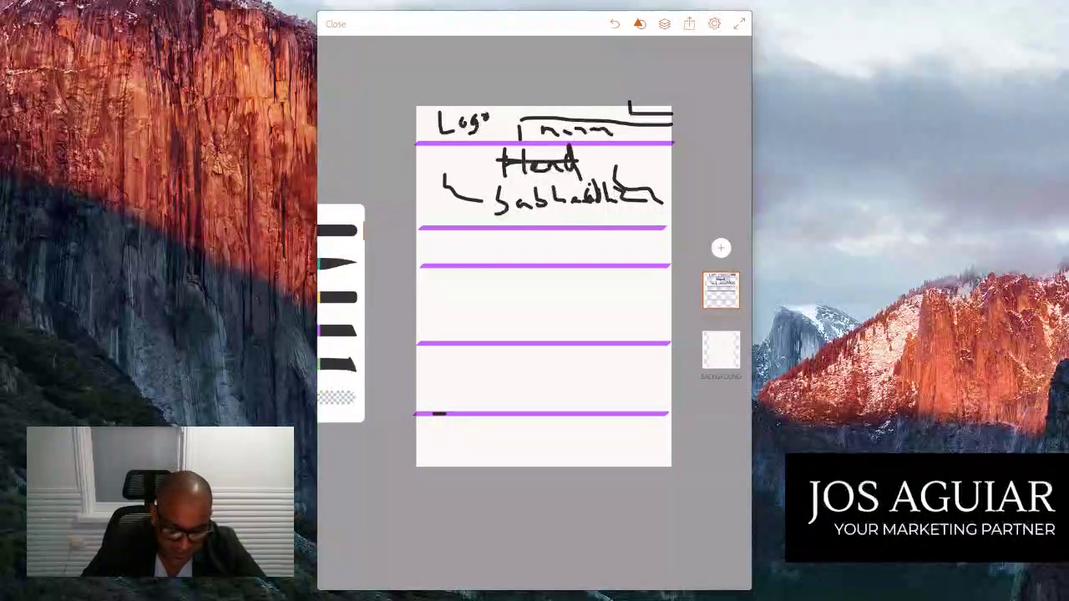
- In the narrow third section, handwrite an image label and draw two boxes, filling and underscoring the second with handwritten text on the drawing layer
mouse_move(432, 237)
left_mouse_down()
mouse_move(447, 233)
mouse_move(457, 254)
mouse_move(504, 256)
left_mouse_up()
left_click(483, 249)
mouse_move(500, 242)
left_mouse_down()
mouse_move(533, 236)
mouse_move(563, 251)
left_mouse_up()
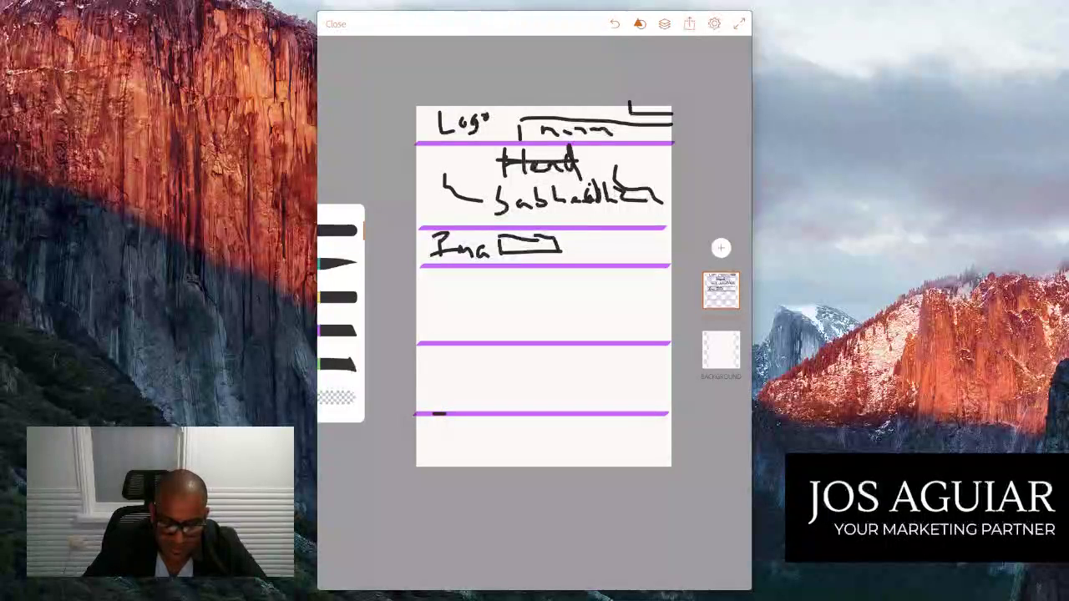
mouse_move(587, 234)
left_mouse_down()
mouse_move(633, 232)
mouse_move(659, 246)
left_mouse_up()
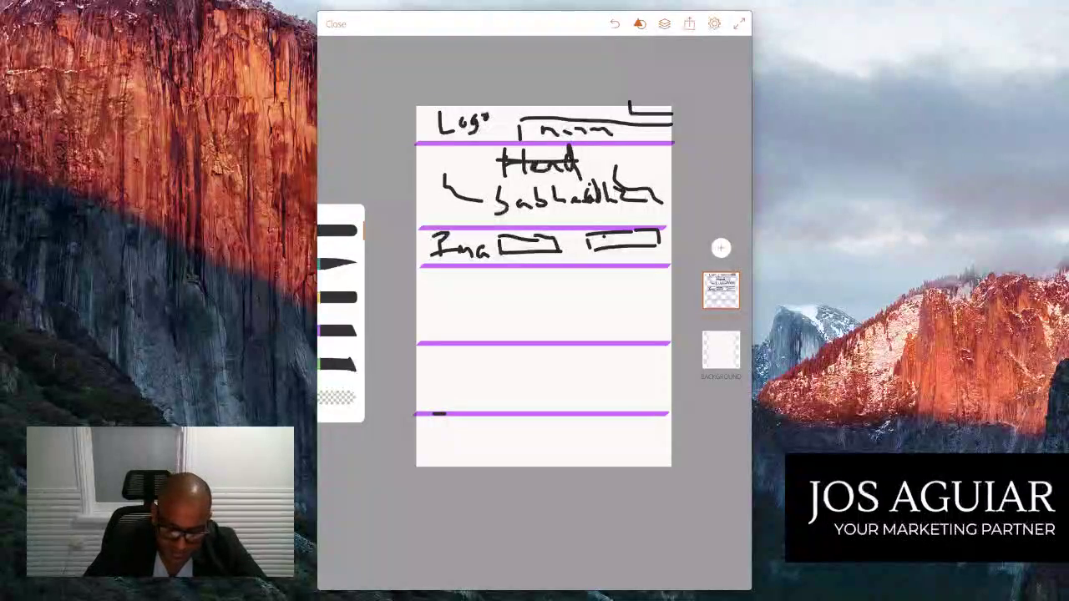
left_click_drag(589, 238, 634, 242)
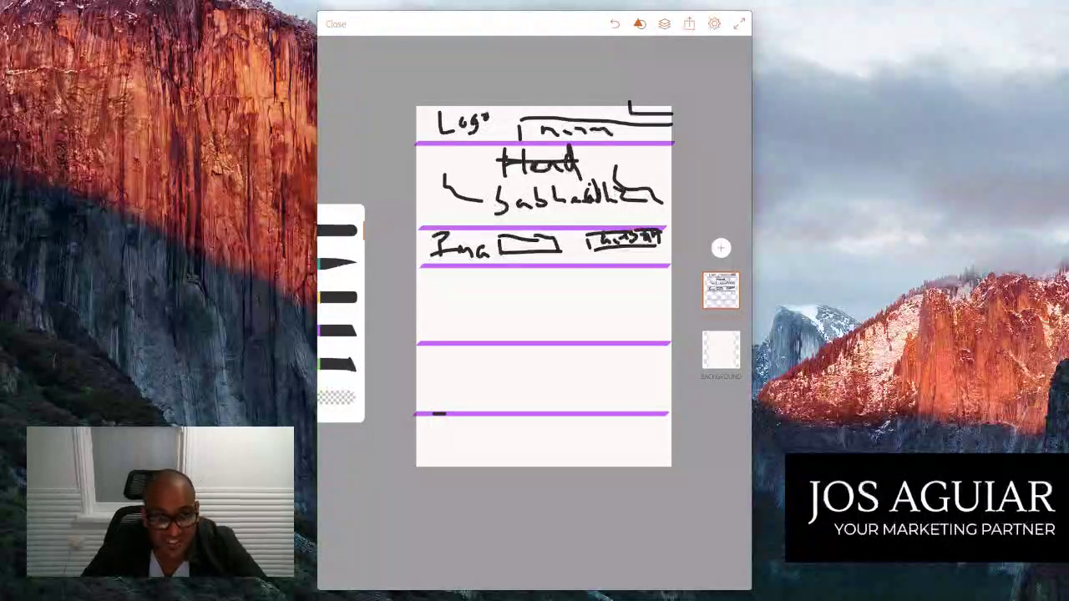
left_click(721, 350)
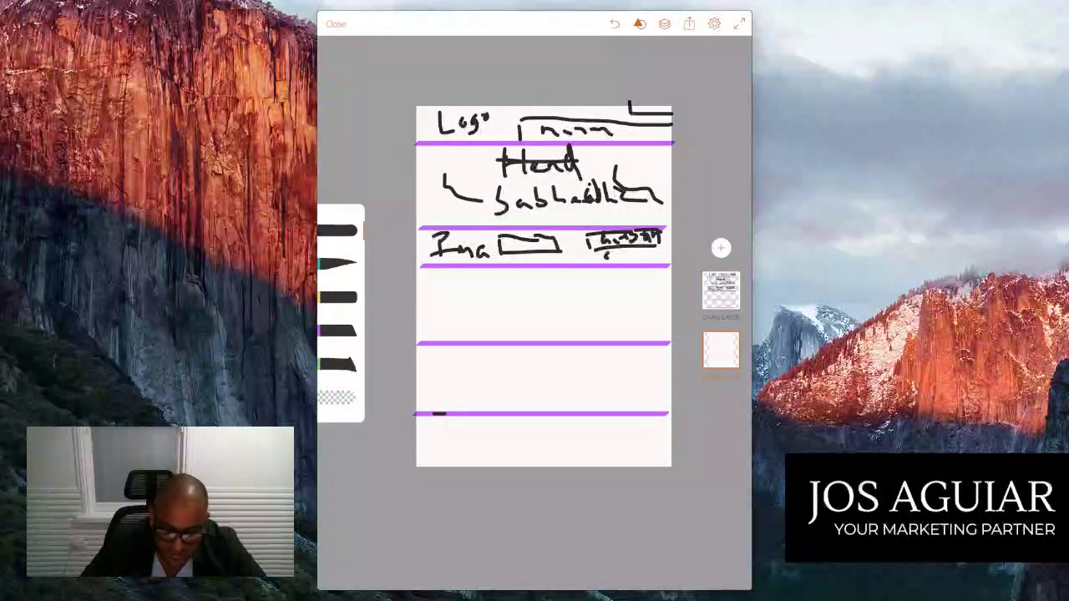
left_click(721, 290)
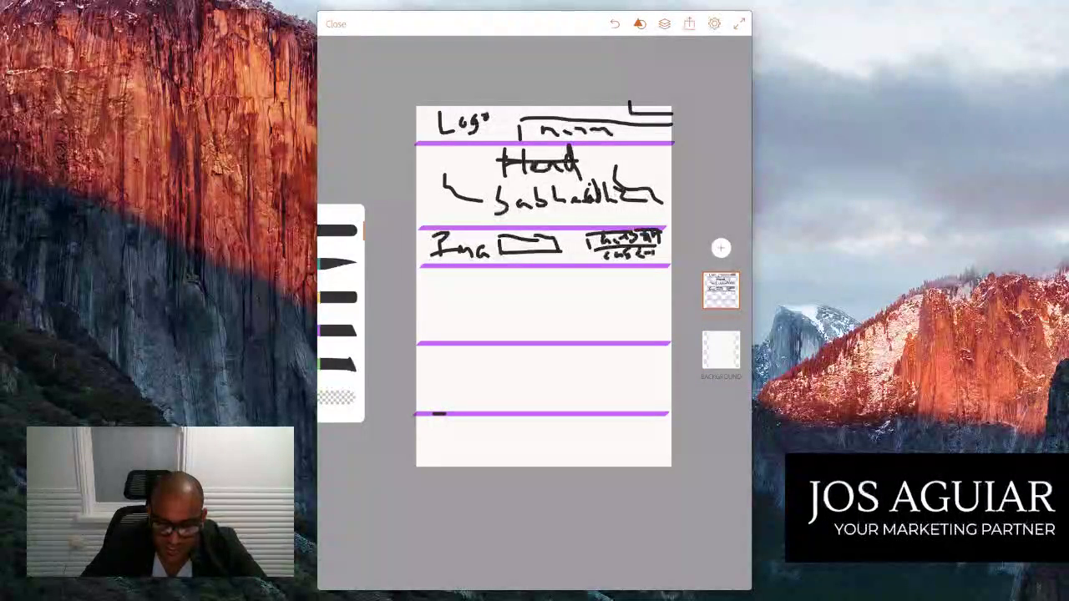
left_click_drag(614, 249, 683, 248)
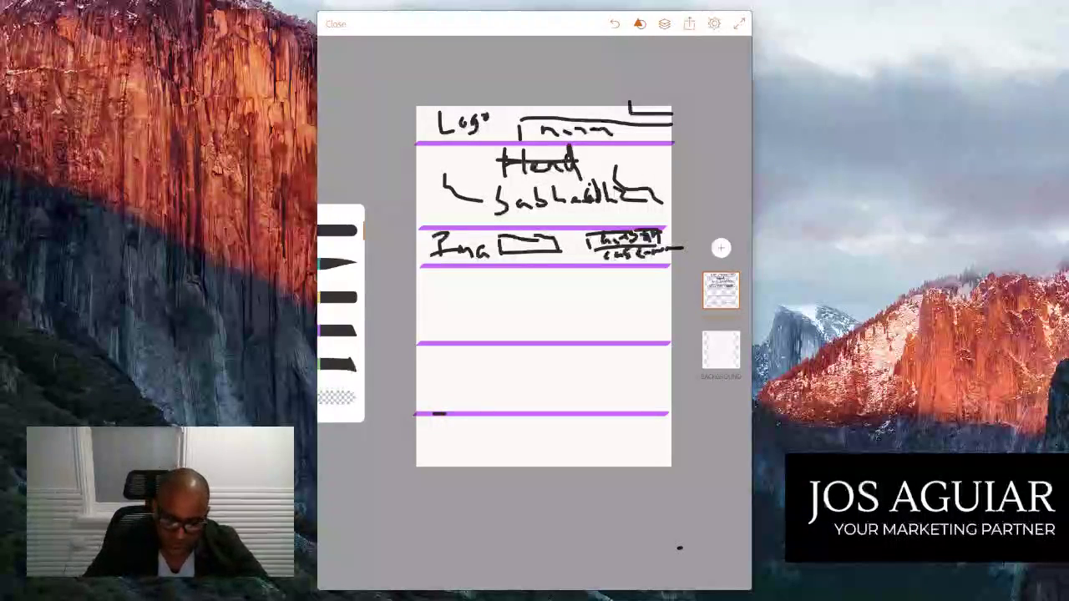
- In the fourth section, write "Why us" and sketch a video box with a play symbol beside three text lines
mouse_move(483, 277)
left_mouse_down()
mouse_move(493, 287)
mouse_move(515, 278)
mouse_move(568, 289)
left_mouse_up()
left_click_drag(578, 280, 603, 291)
mouse_move(464, 303)
left_mouse_down()
mouse_move(468, 332)
mouse_move(491, 299)
mouse_move(542, 297)
left_mouse_up()
mouse_move(477, 331)
left_mouse_down()
mouse_move(554, 331)
mouse_move(515, 302)
mouse_move(503, 327)
mouse_move(513, 316)
left_mouse_up()
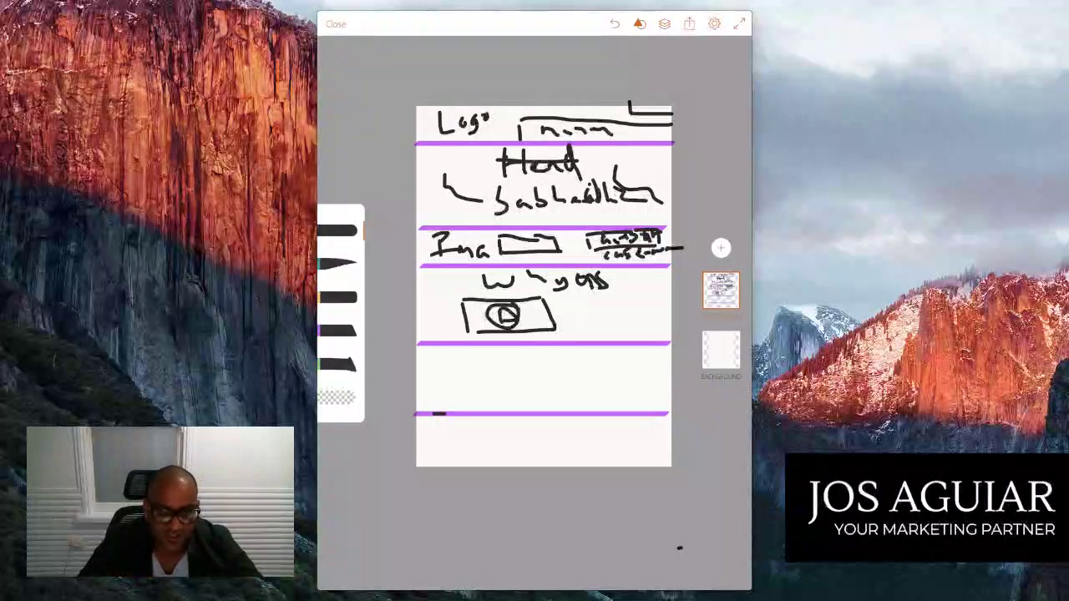
mouse_move(574, 304)
left_mouse_down()
mouse_move(610, 304)
mouse_move(617, 329)
left_mouse_up()
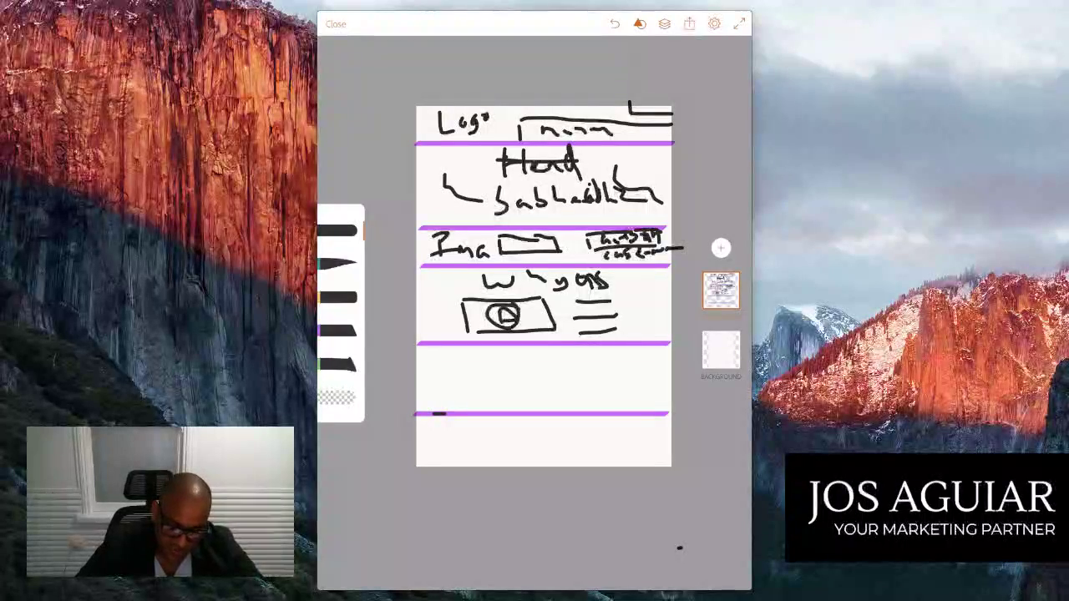
- In the fifth section, sketch three boxes in a row, each with a small symbol inside and short caption lines underneath
mouse_move(449, 363)
left_mouse_down()
mouse_move(451, 389)
mouse_move(489, 359)
mouse_move(526, 362)
left_mouse_up()
left_click_drag(455, 389, 530, 387)
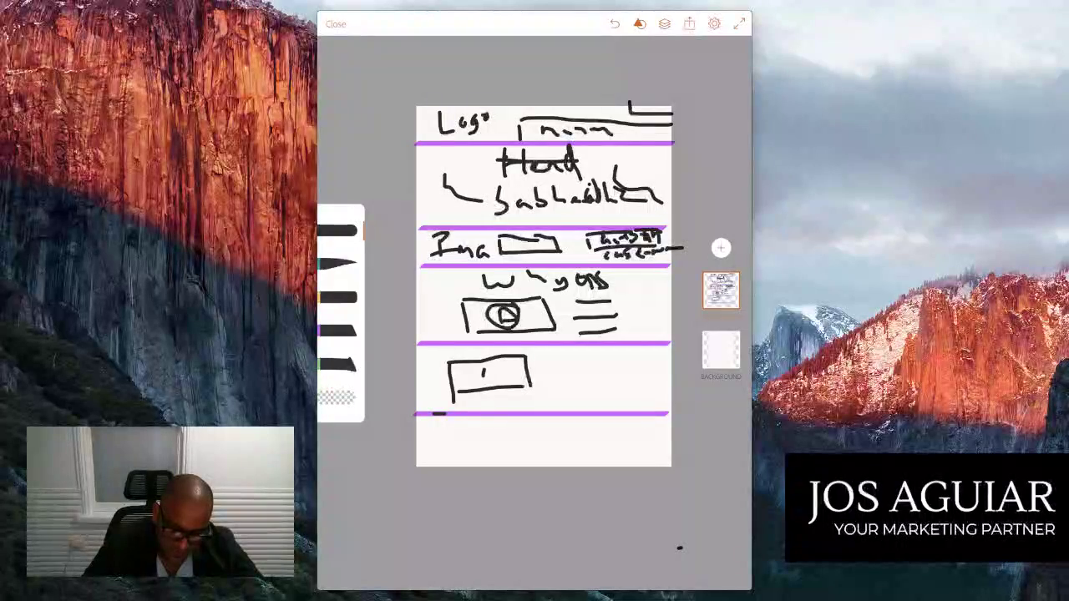
left_click_drag(483, 368, 495, 380)
mouse_move(563, 361)
left_mouse_down()
mouse_move(563, 386)
mouse_move(619, 359)
left_mouse_up()
left_click_drag(568, 389, 620, 387)
mouse_move(617, 361)
left_mouse_down()
mouse_move(618, 390)
mouse_move(643, 386)
left_mouse_up()
mouse_move(639, 358)
left_mouse_down()
mouse_move(653, 356)
mouse_move(675, 388)
left_mouse_up()
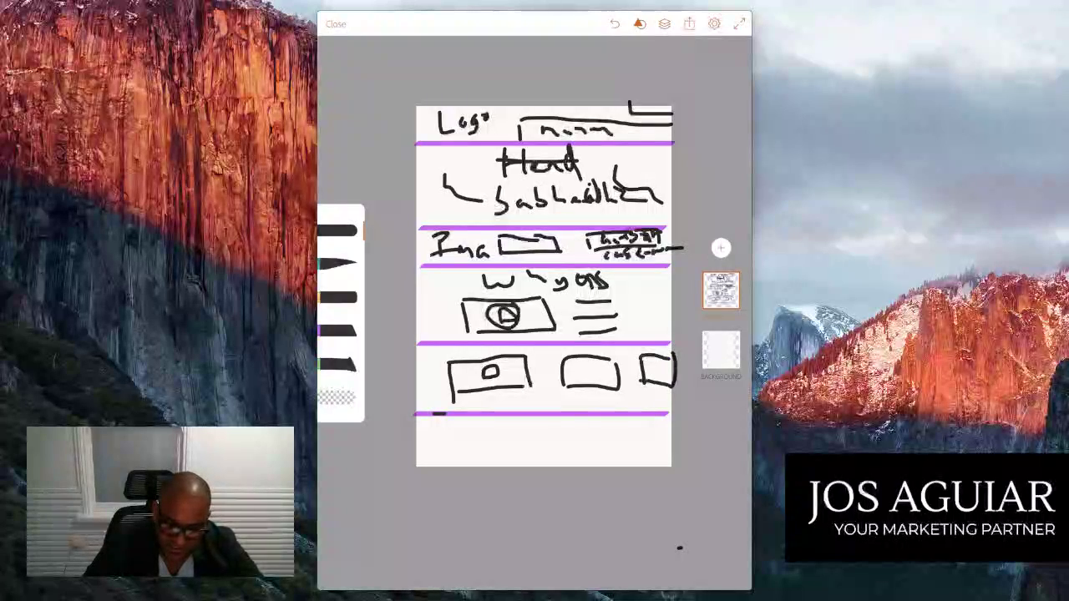
mouse_move(647, 349)
left_mouse_down()
mouse_move(632, 368)
mouse_move(651, 384)
left_mouse_up()
left_click_drag(593, 363, 595, 380)
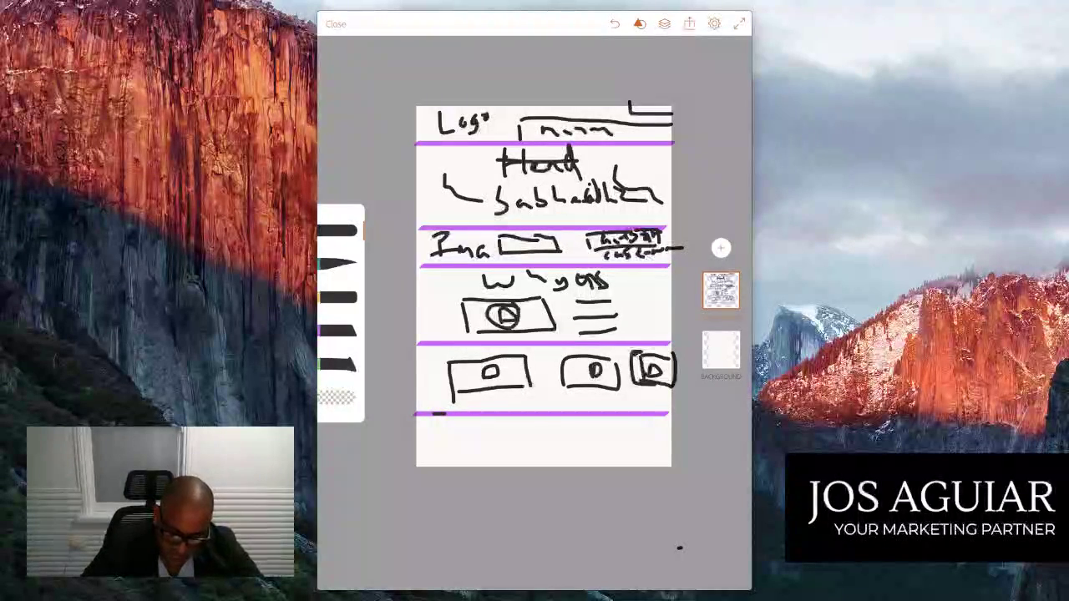
mouse_move(478, 404)
left_mouse_down()
mouse_move(528, 393)
mouse_move(665, 397)
left_mouse_up()
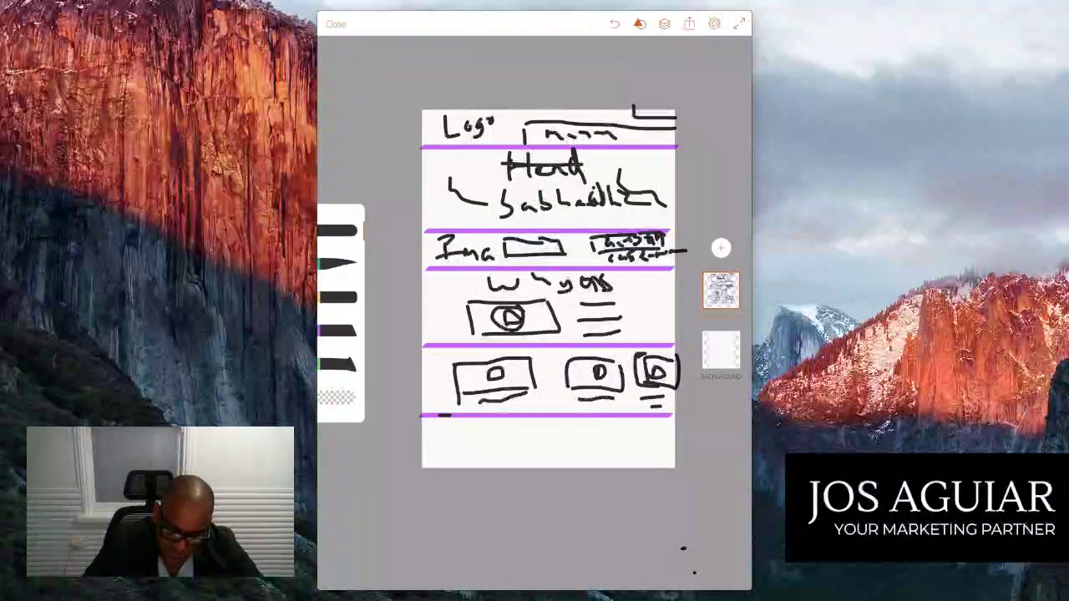
left_click_drag(492, 408, 510, 406)
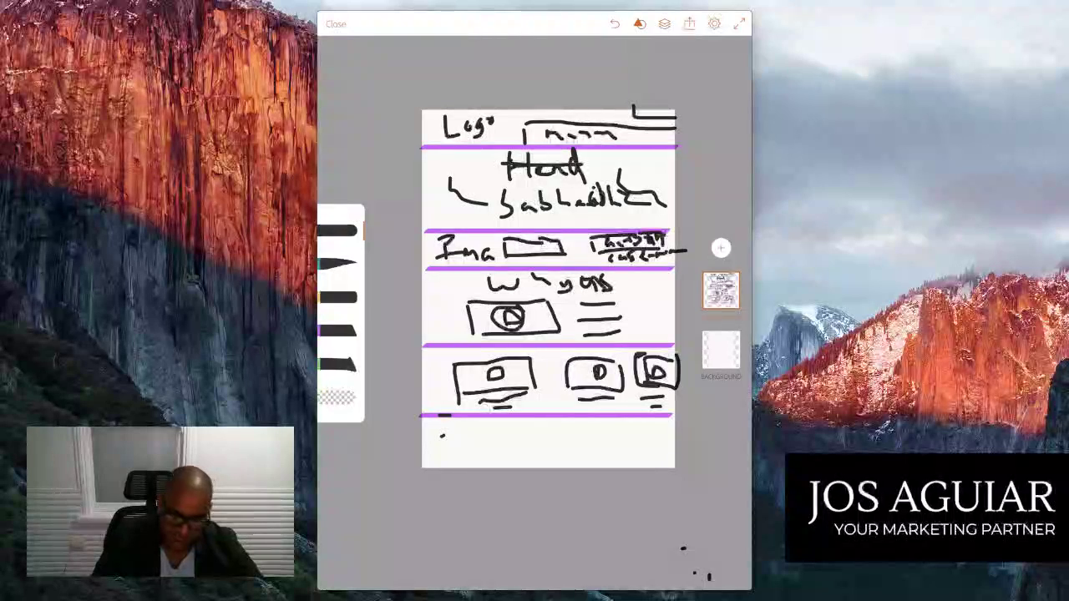
- Write "Contact" in the lowest section and add a stroke beside it
mouse_move(441, 434)
left_mouse_down()
mouse_move(453, 451)
mouse_move(469, 443)
left_mouse_up()
left_click_drag(488, 443, 534, 455)
mouse_move(522, 432)
left_mouse_down()
mouse_move(540, 430)
mouse_move(531, 454)
left_mouse_up()
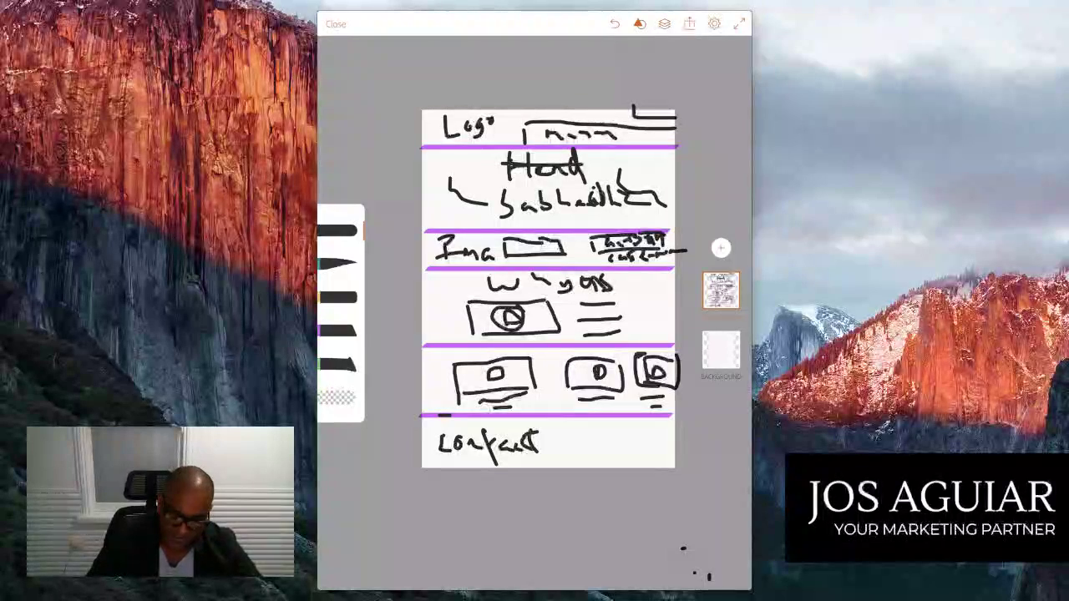
left_click_drag(567, 440, 639, 439)
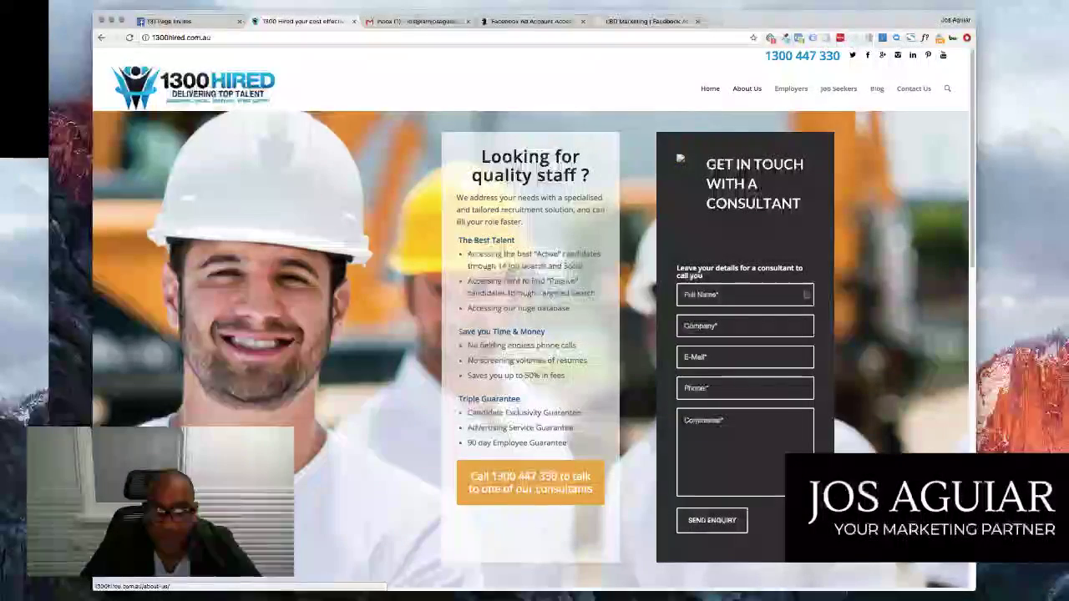
- In the browser, open the 1300 Hired About Us page and read down through the Our Team profile to the consultant enquiry form
left_click(747, 88)
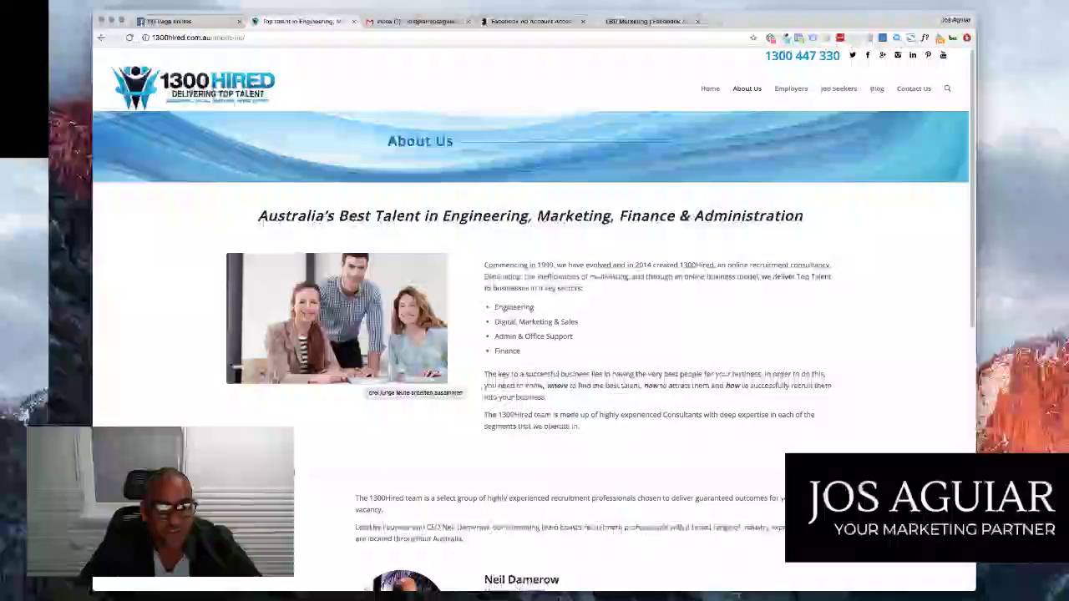
scroll(371, 381, "down", 3)
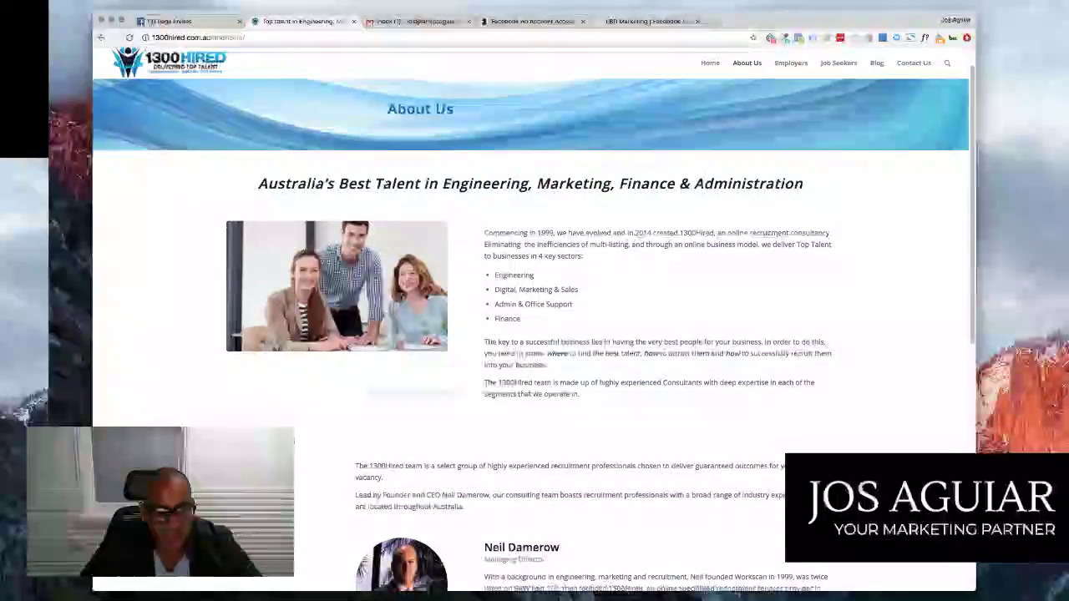
scroll(319, 267, "up", 2)
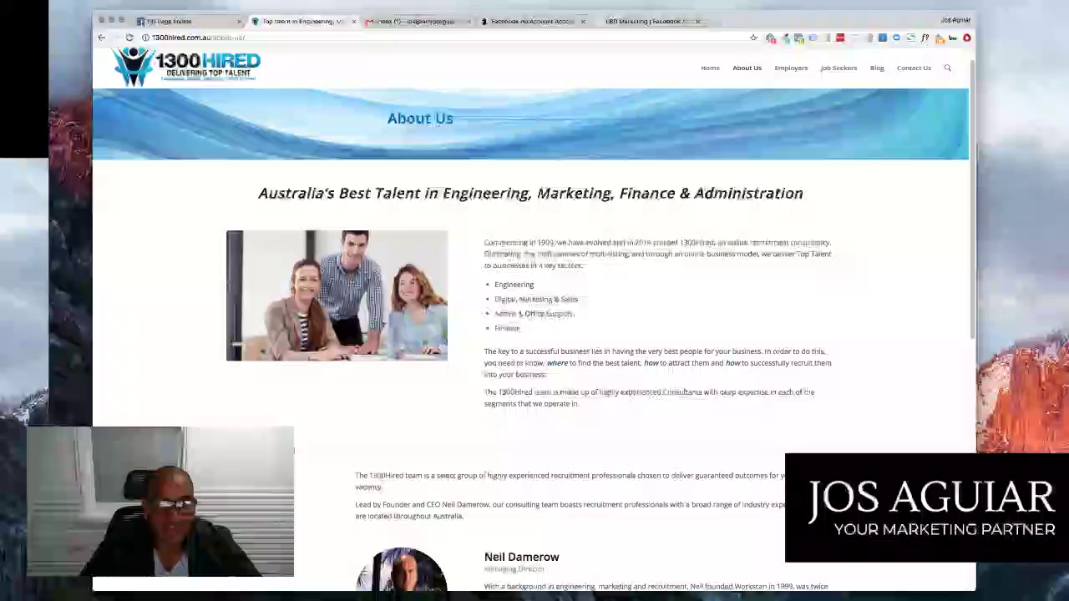
scroll(535, 334, "down", 10)
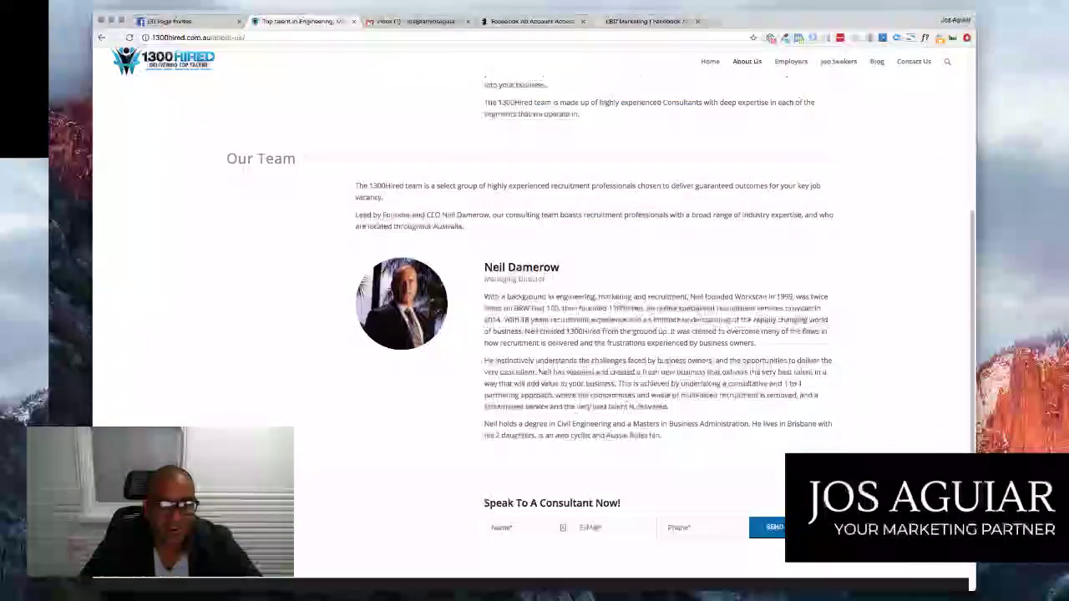
- Review the About Us page again, from the Our Team profile back up to the headline and the four key sectors
scroll(535, 334, "up", 8)
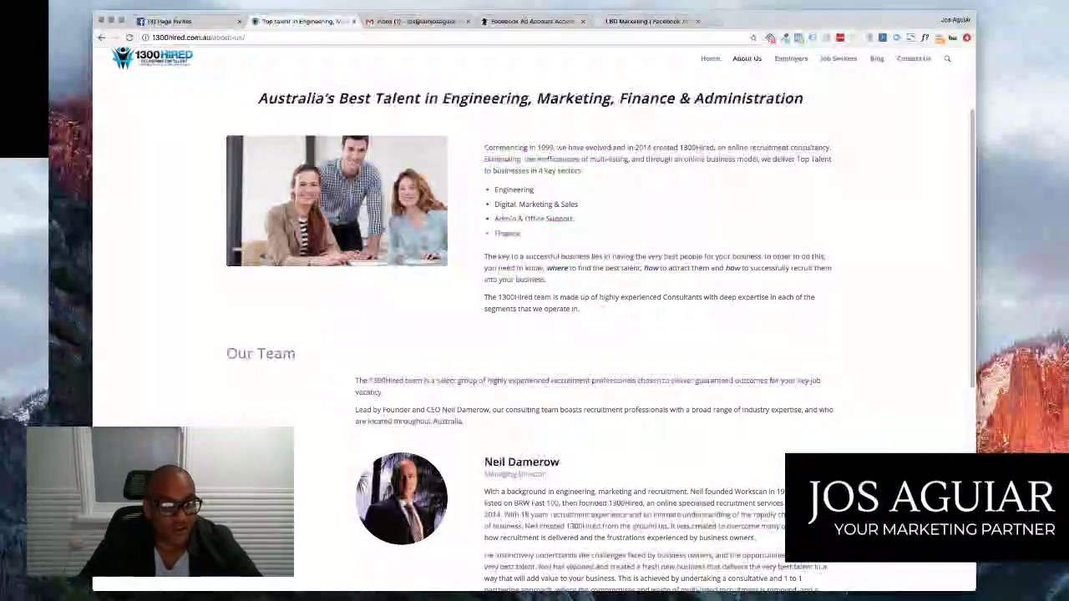
scroll(534, 334, "down", 5)
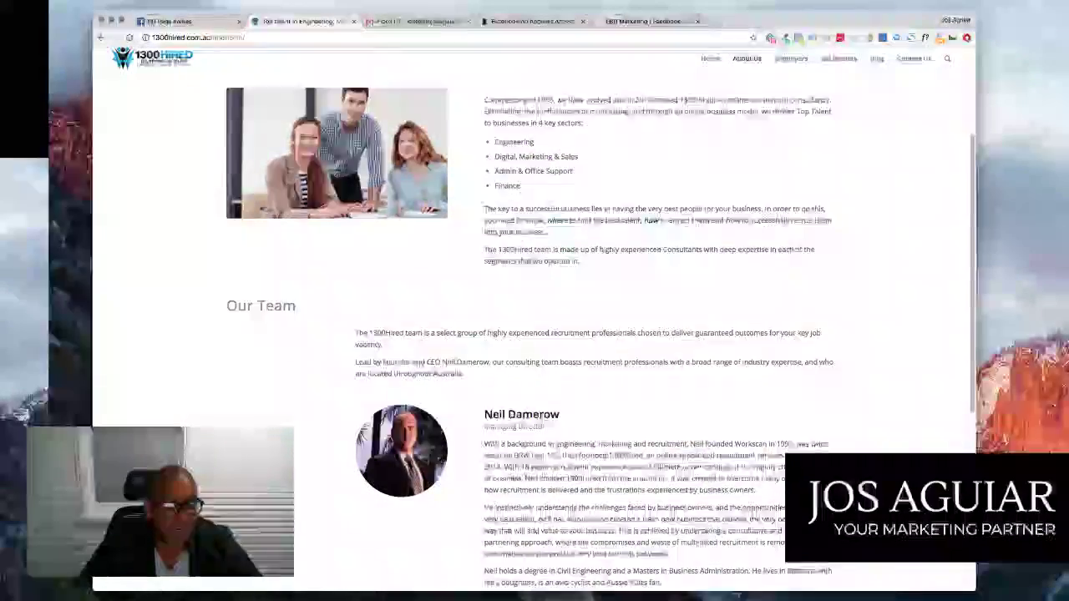
scroll(534, 334, "up", 10)
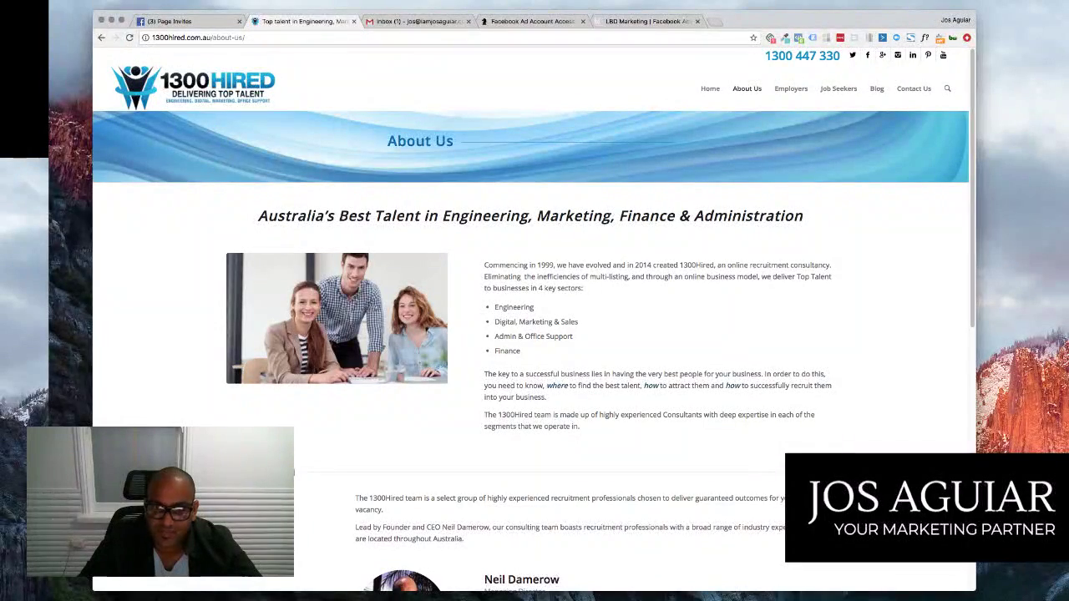
- Open the Employers page and examine its cart, job form and service sections at phone width before widening the browser window again
left_click(792, 89)
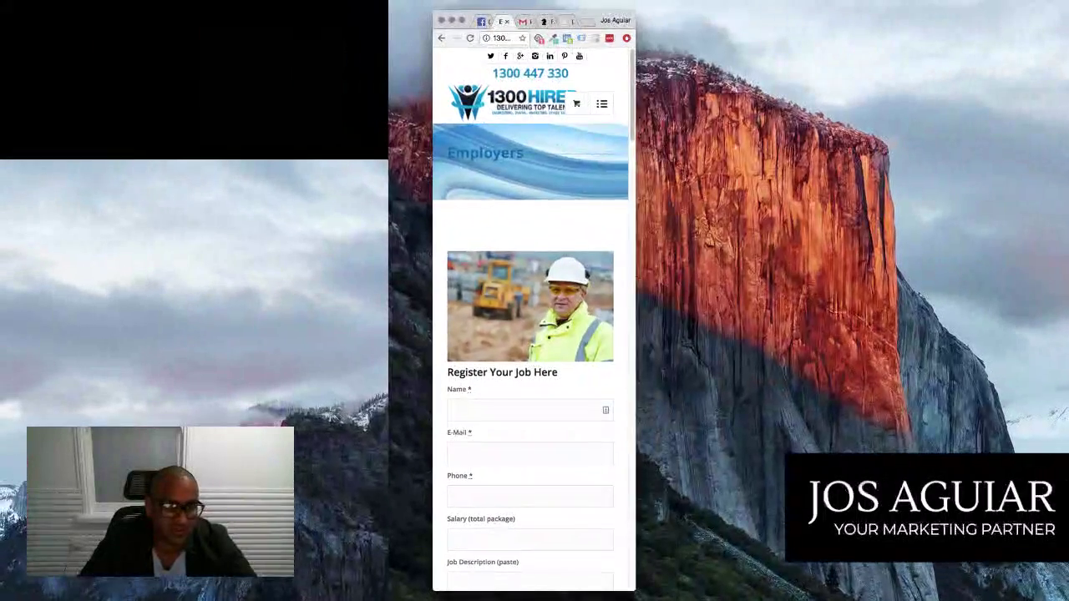
mouse_move(577, 104)
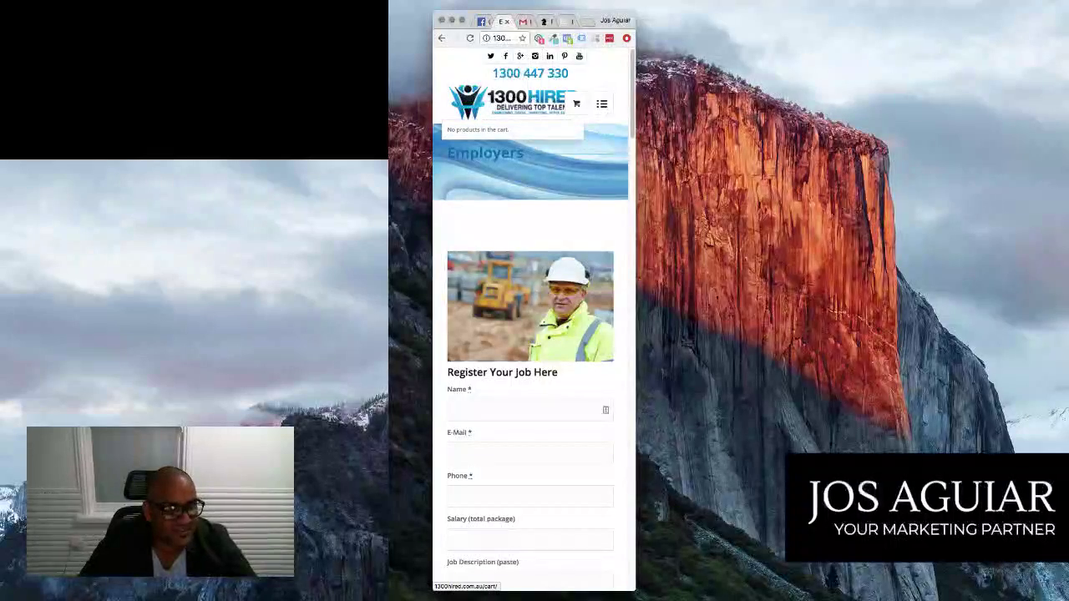
scroll(531, 318, "down", 10)
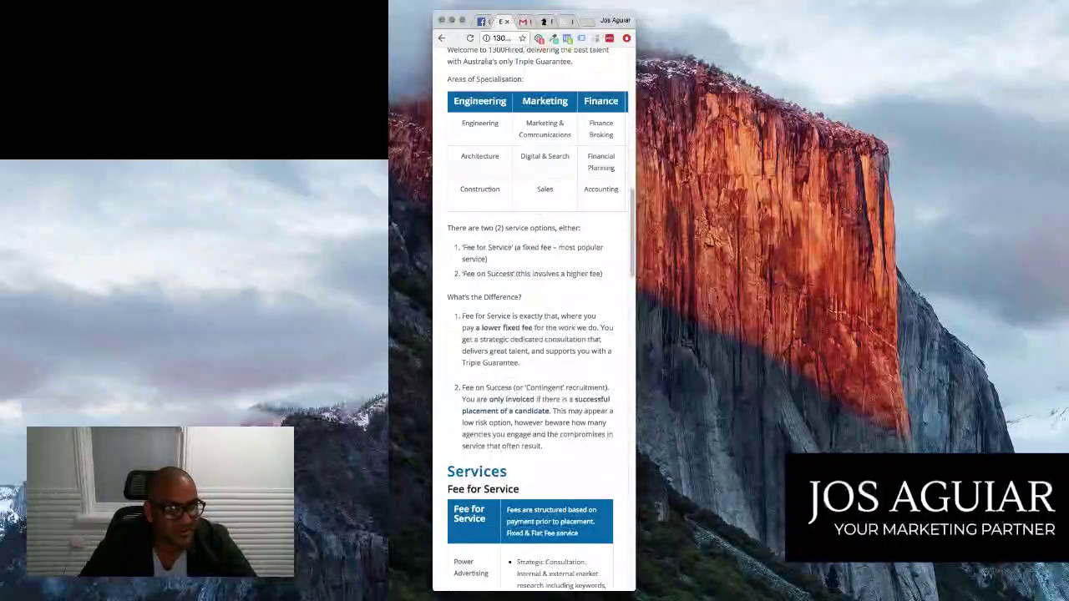
scroll(530, 317, "down", 5)
scroll(531, 318, "up", 20)
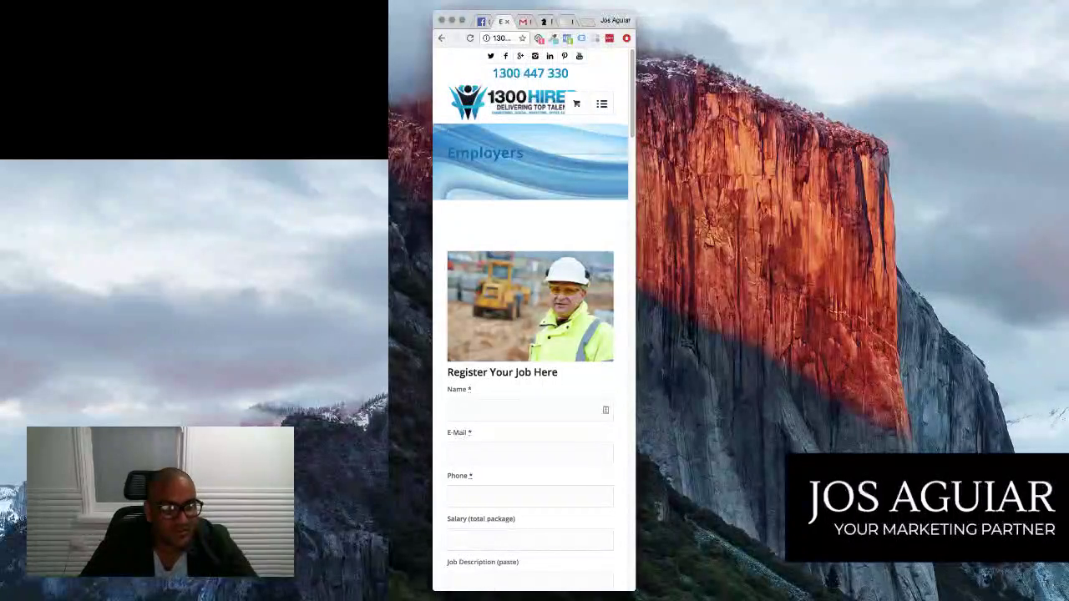
key("ctrl+alt+Return")
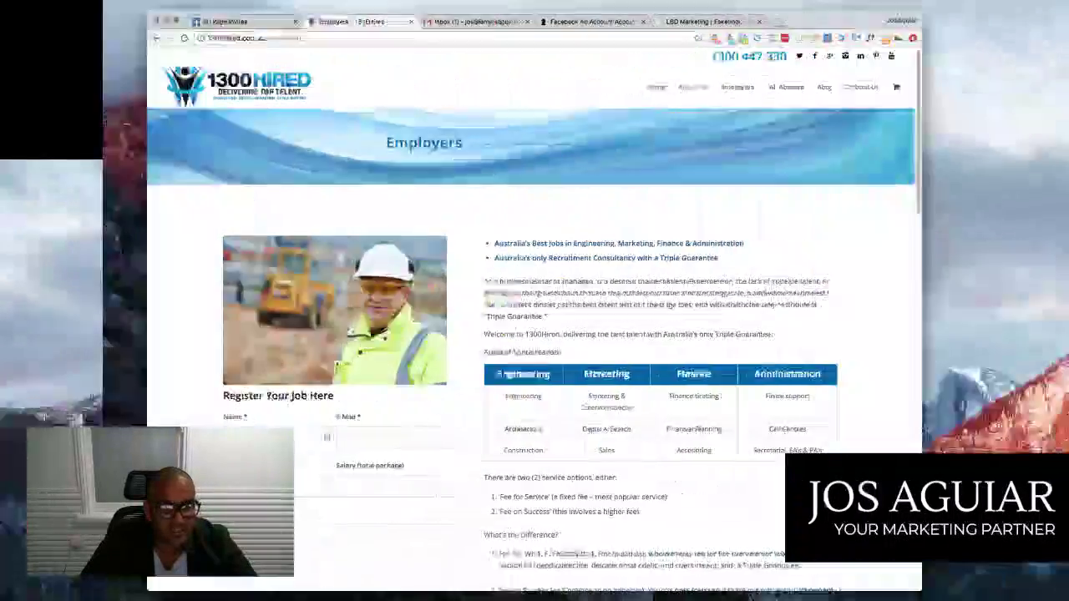
- On the 1300 Hired home page, highlight the 97% success rate headline and the guarantee text beneath it, then clear the selection
key("super+r")
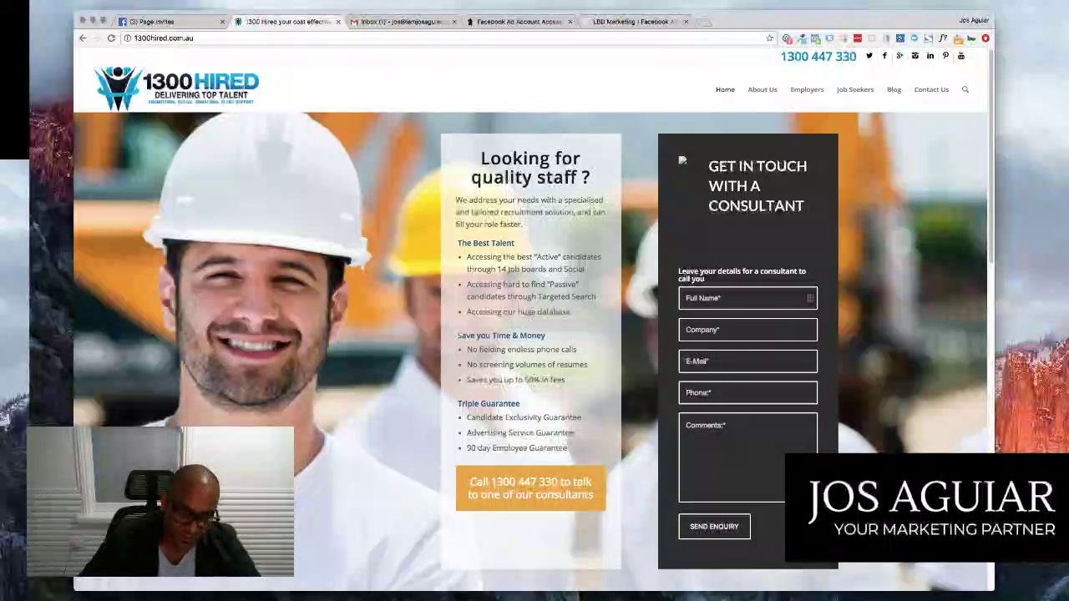
scroll(534, 321, "down", 15)
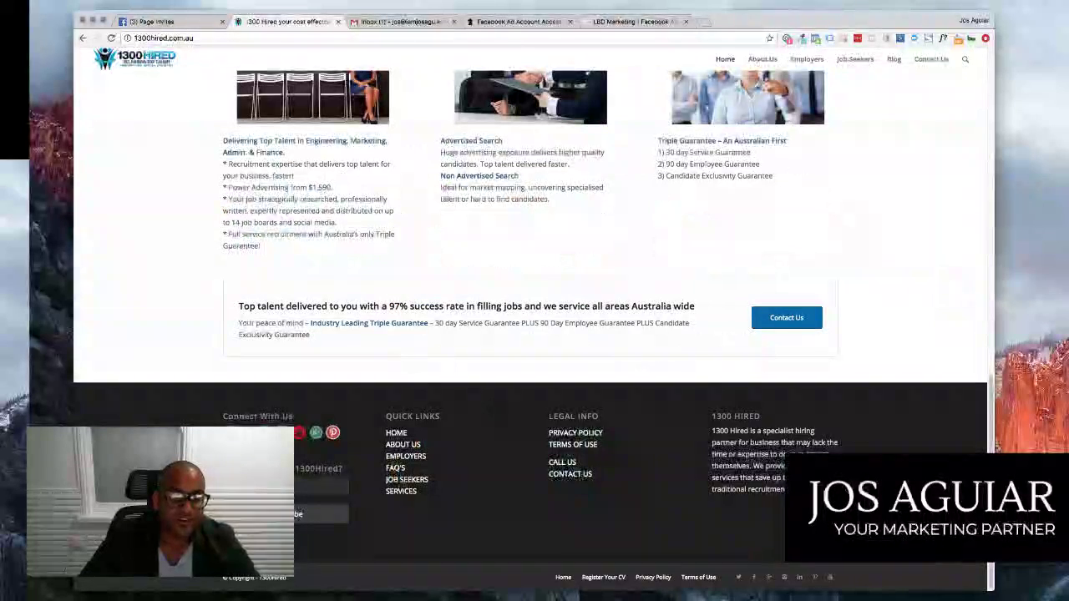
triple_click(392, 305)
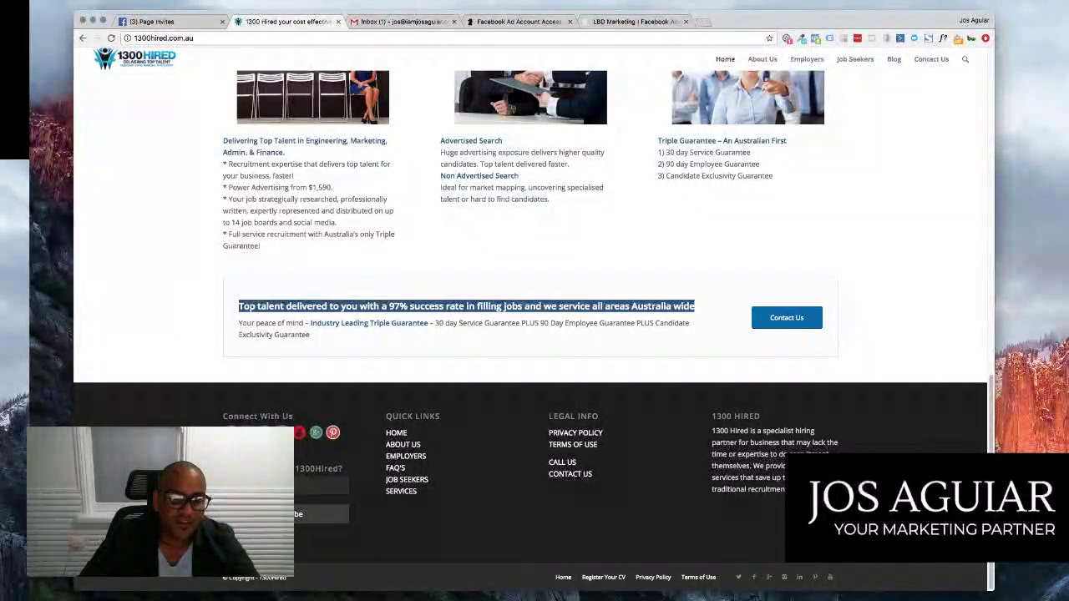
triple_click(258, 334)
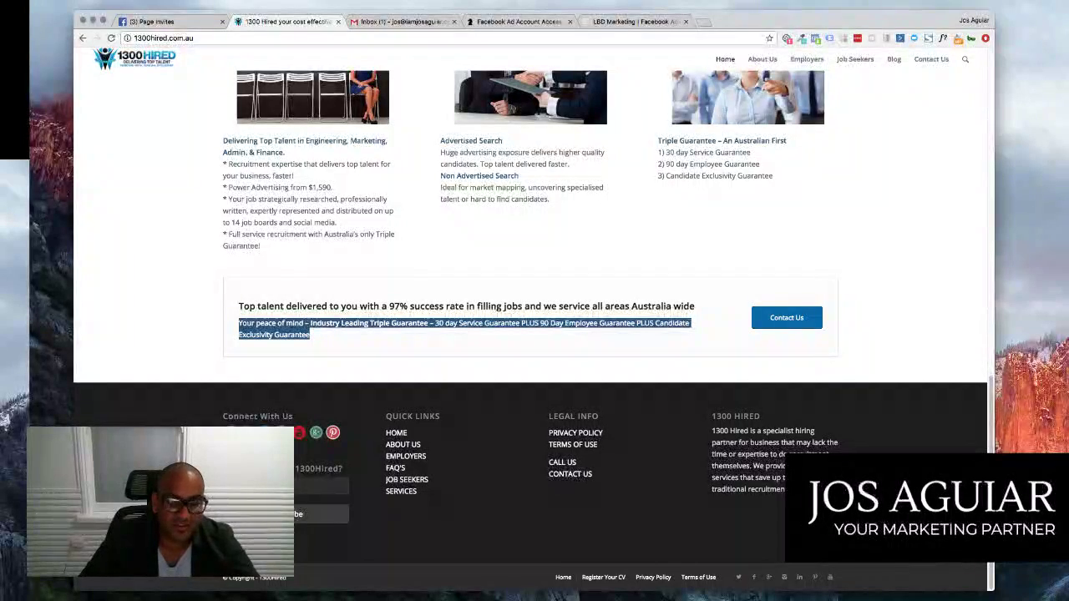
scroll(530, 325, "up", 1)
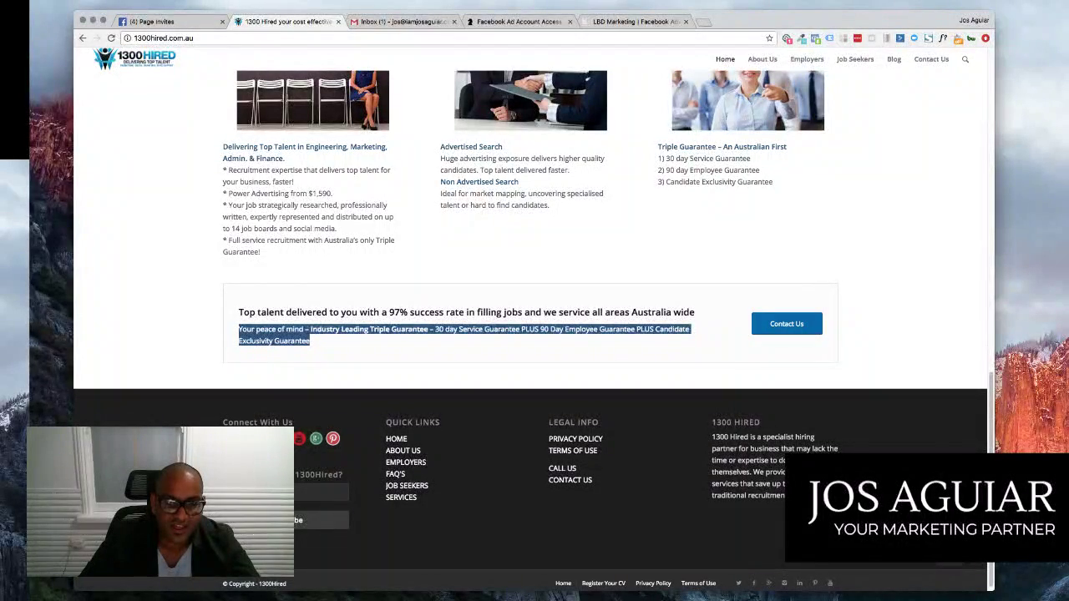
scroll(535, 334, "up", 1)
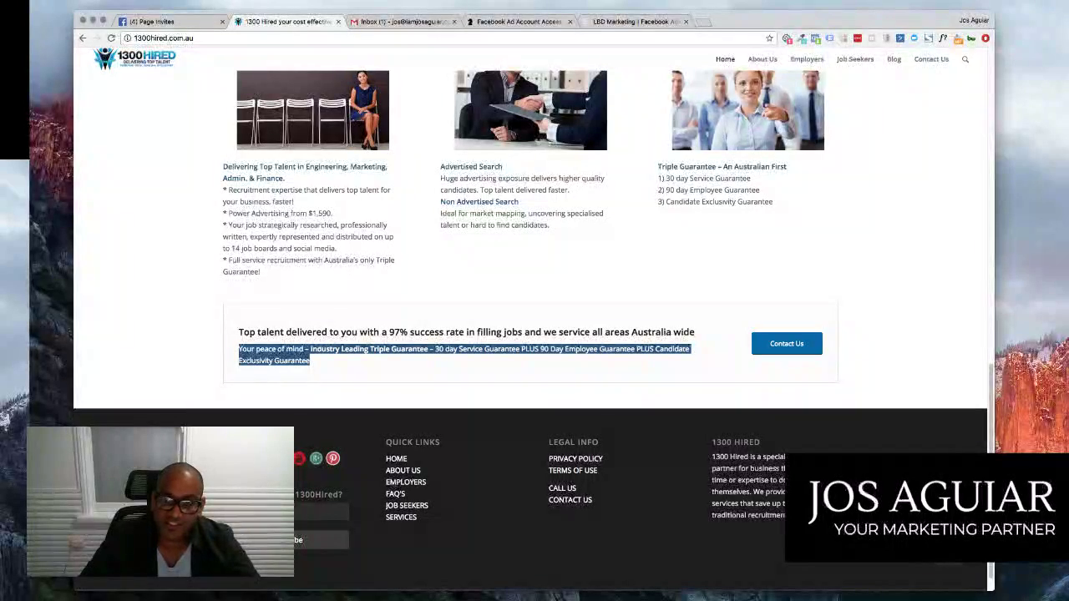
left_click_drag(723, 168, 785, 167)
left_click(484, 502)
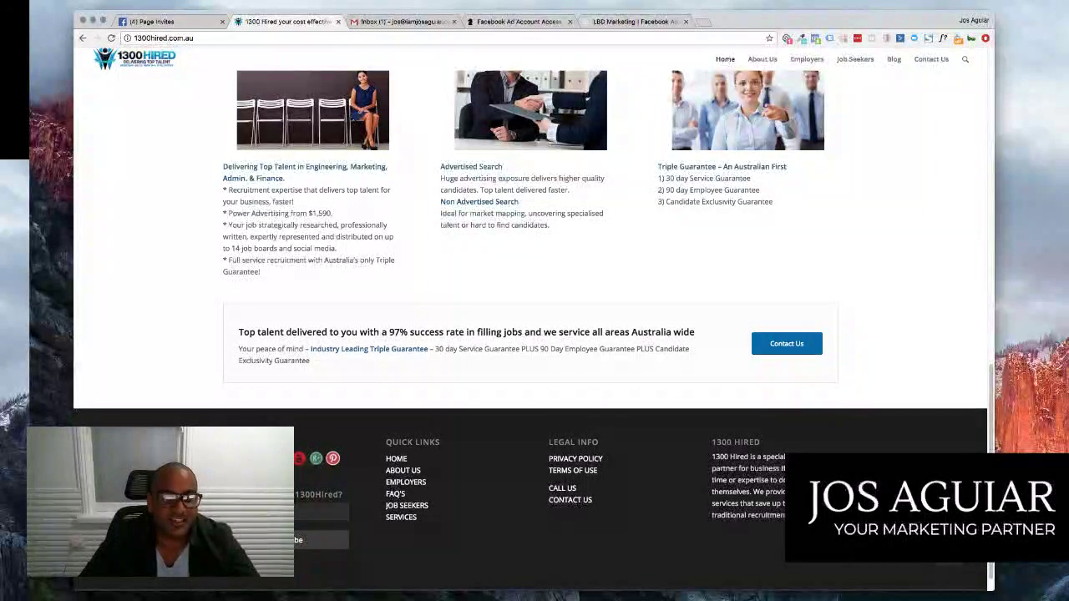
- Review the home page from the top down to the three feature images, and enlarge and close the High Quality Placements picture
scroll(534, 334, "up", 10)
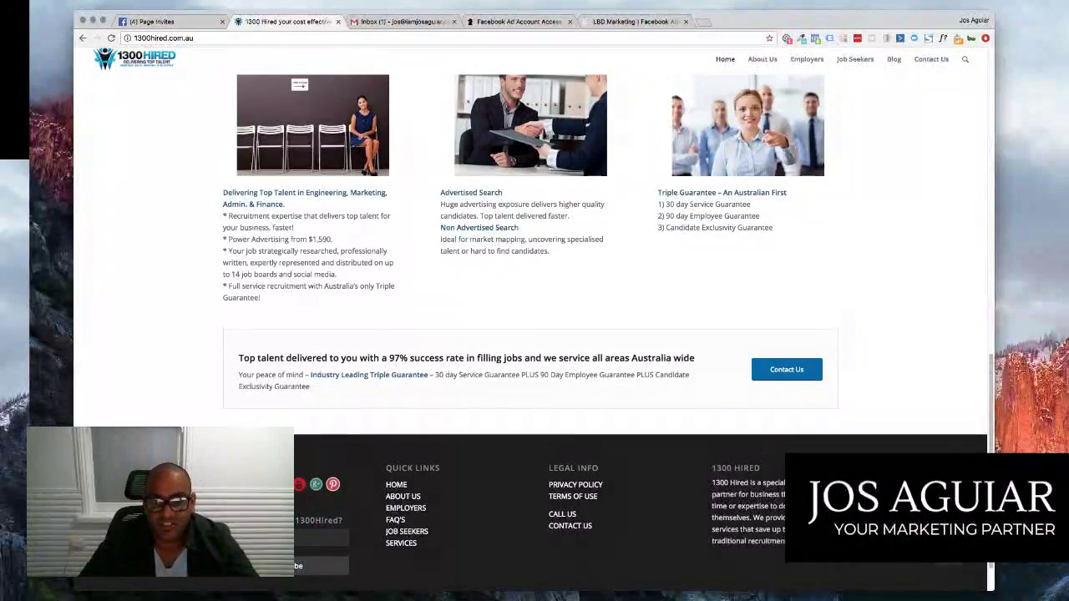
scroll(534, 335, "up", 2)
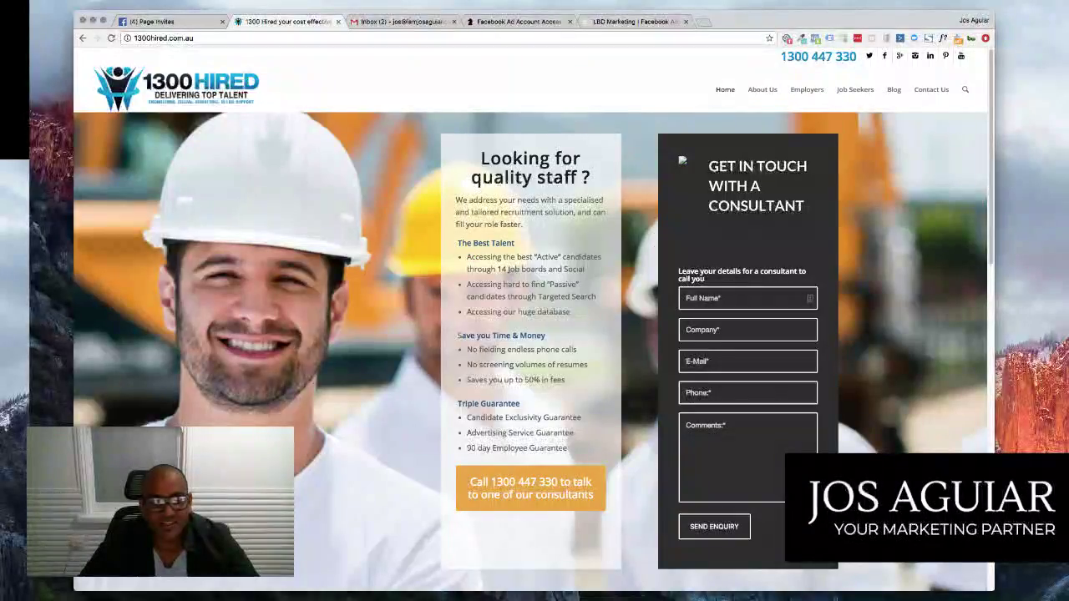
scroll(535, 334, "down", 3)
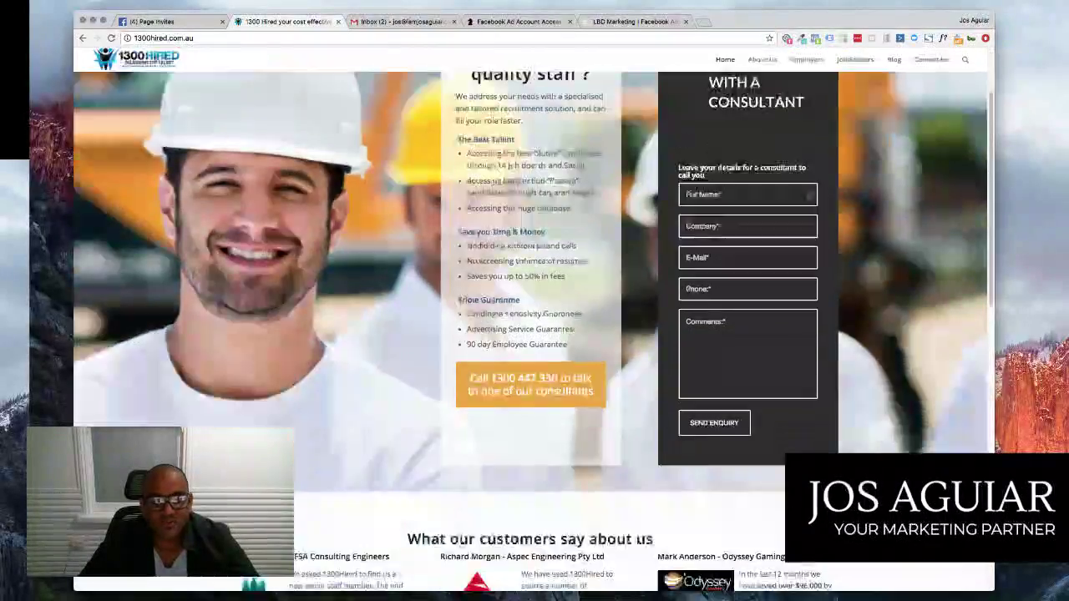
scroll(531, 230, "down", 5)
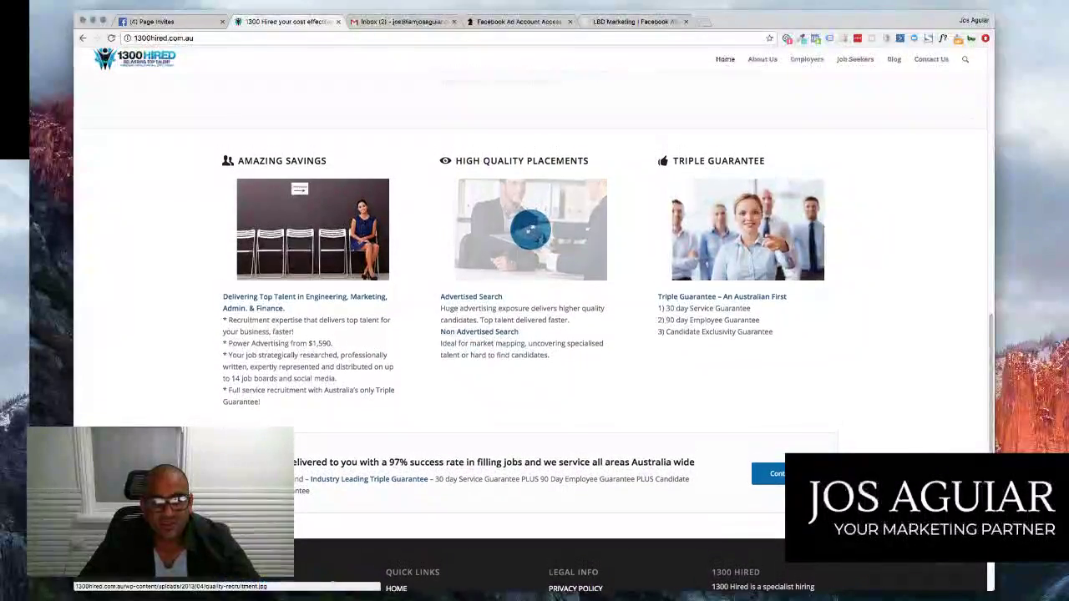
left_click(530, 230)
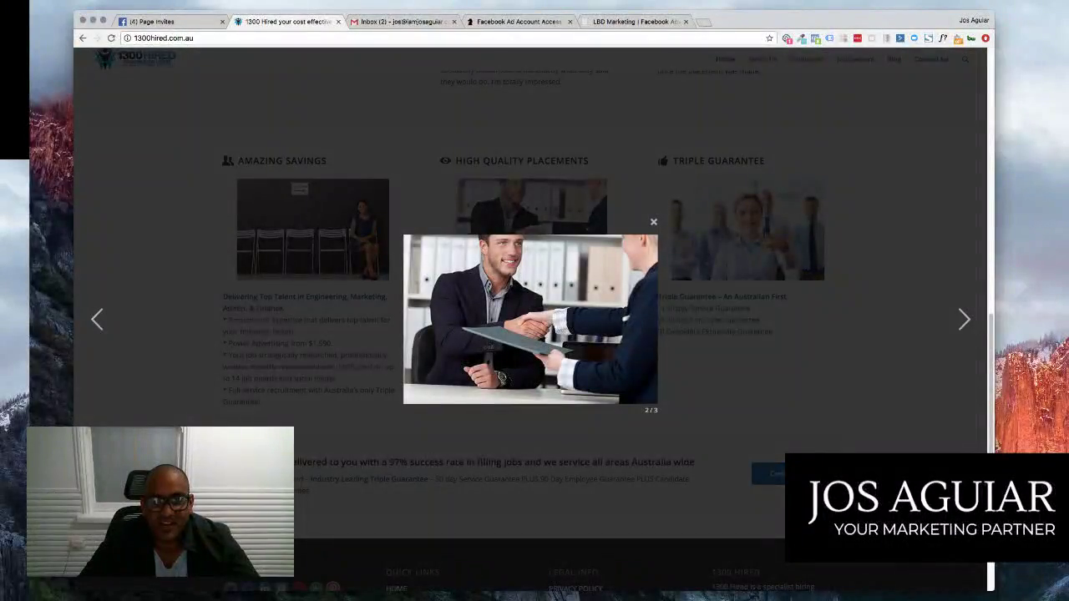
key("Escape")
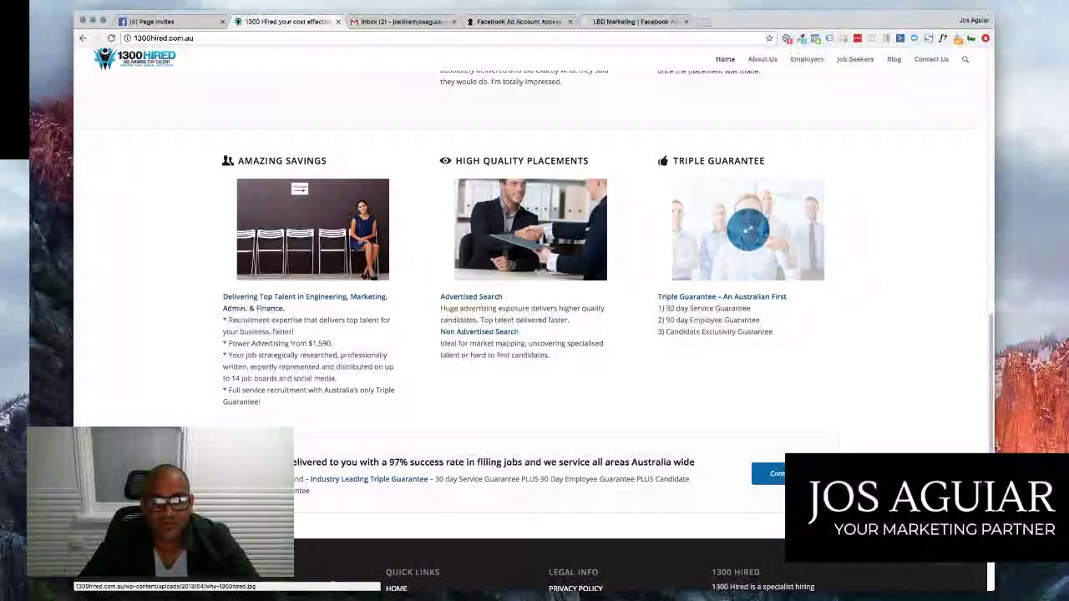